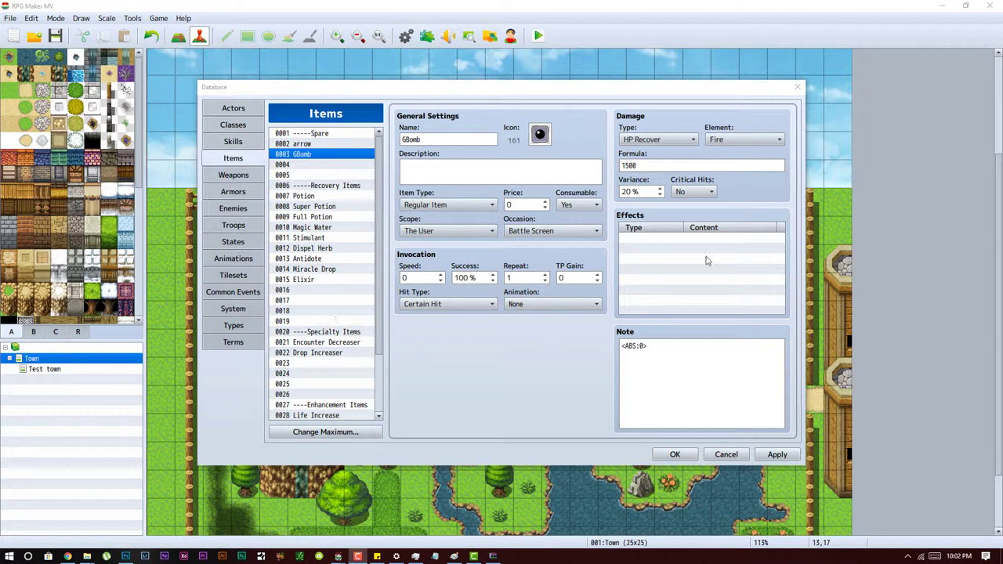
Review the GBomb item's note tag, occasion, item type, scope options and damage formula, keeping Battle Screen and Regular Item selected.
left_click(655, 350)
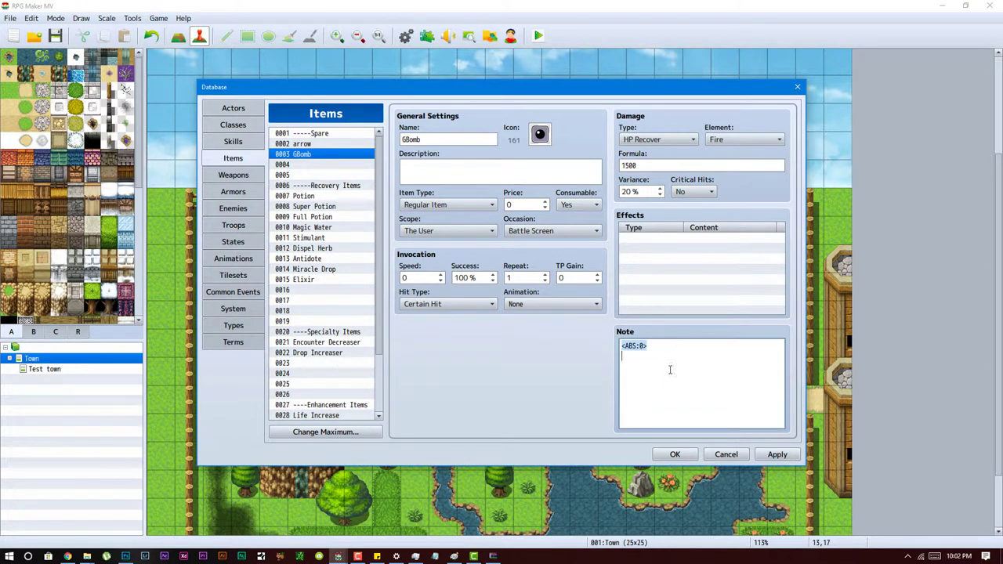
left_click(673, 380)
left_click_drag(675, 351, 566, 345)
left_click(523, 231)
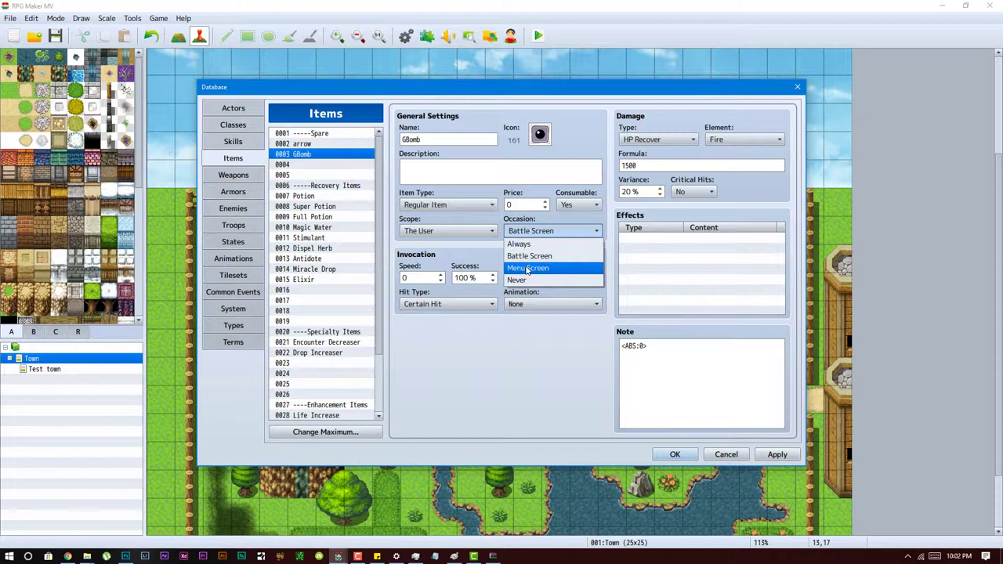
left_click(530, 255)
double_click(424, 139)
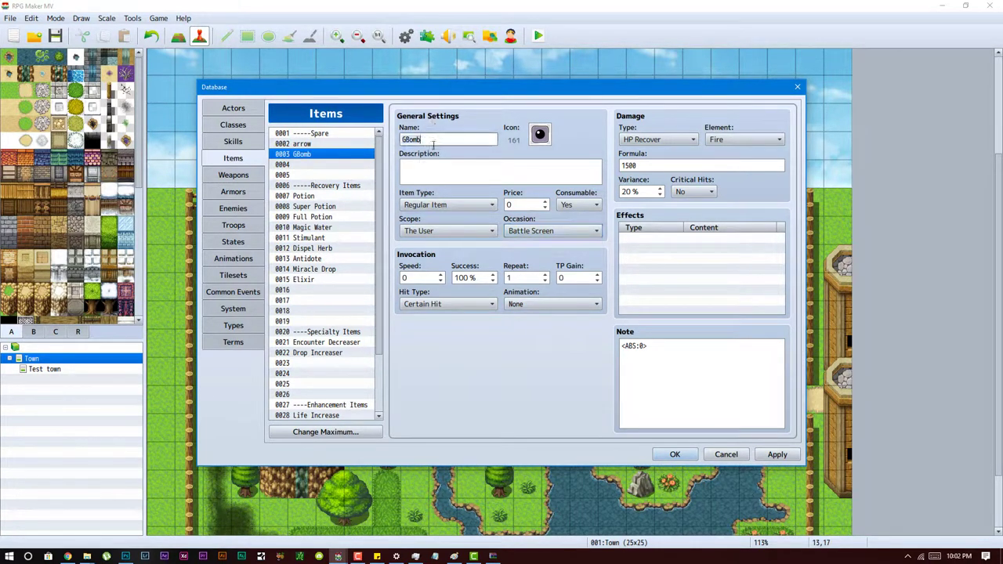
left_click(439, 205)
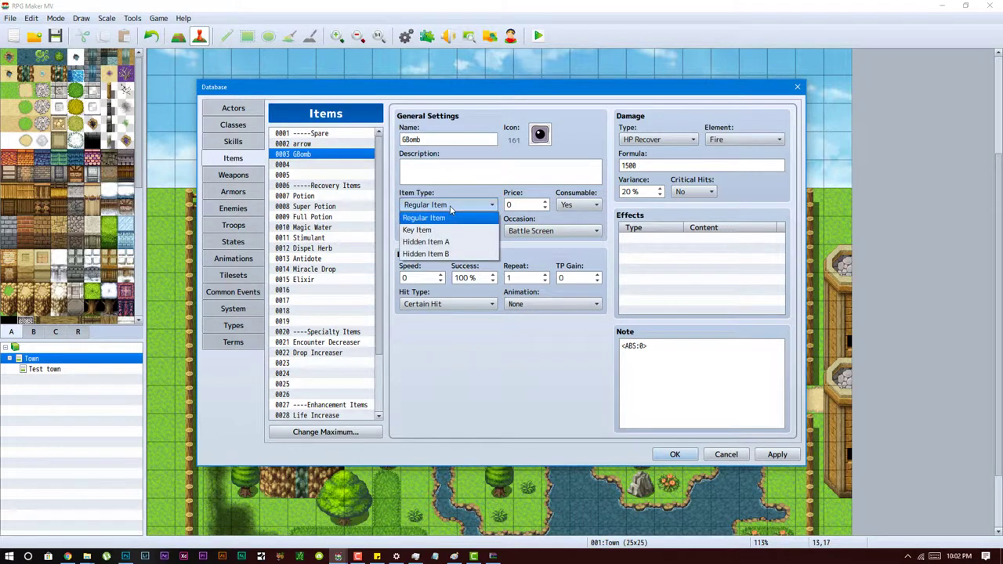
left_click(443, 218)
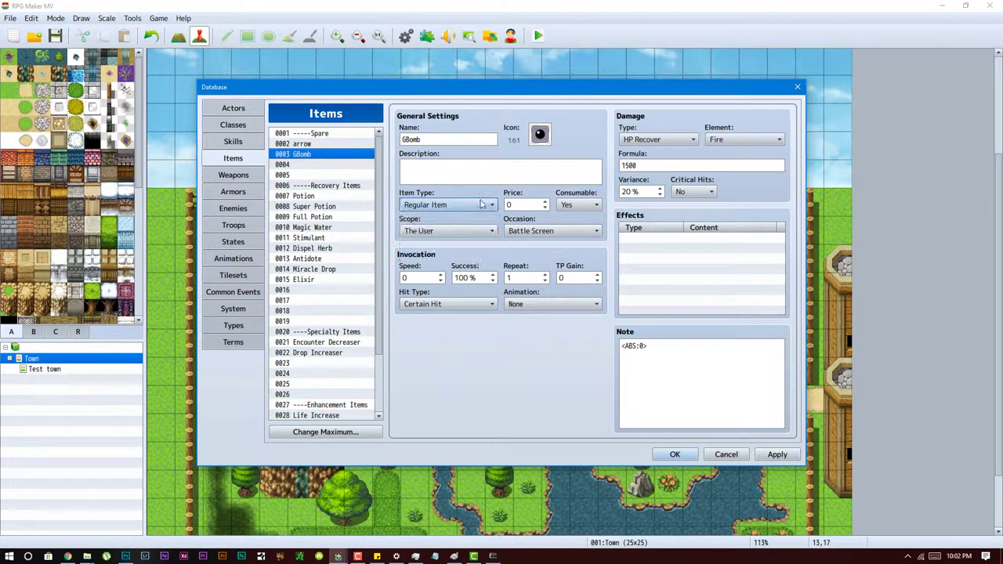
left_click(462, 231)
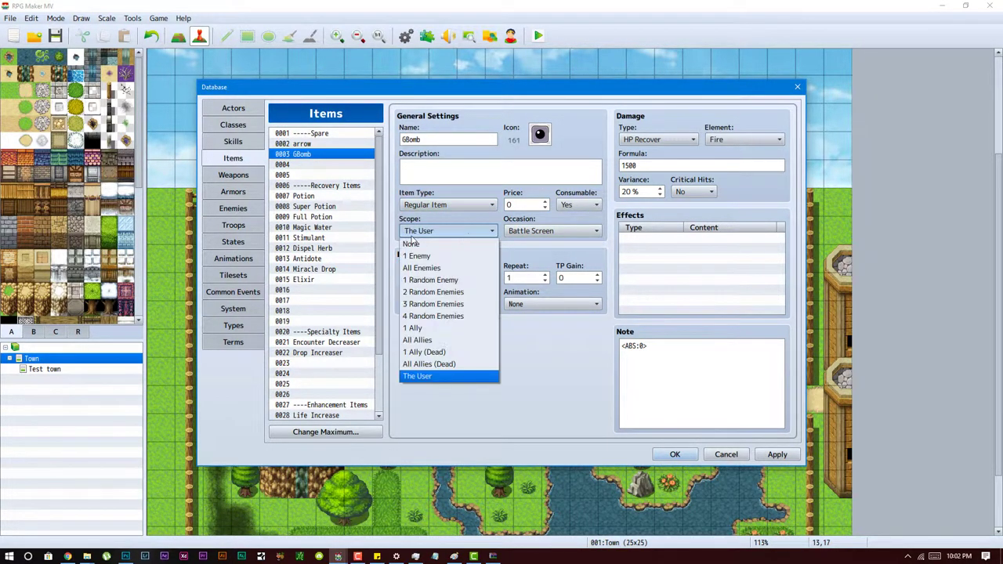
left_click(561, 411)
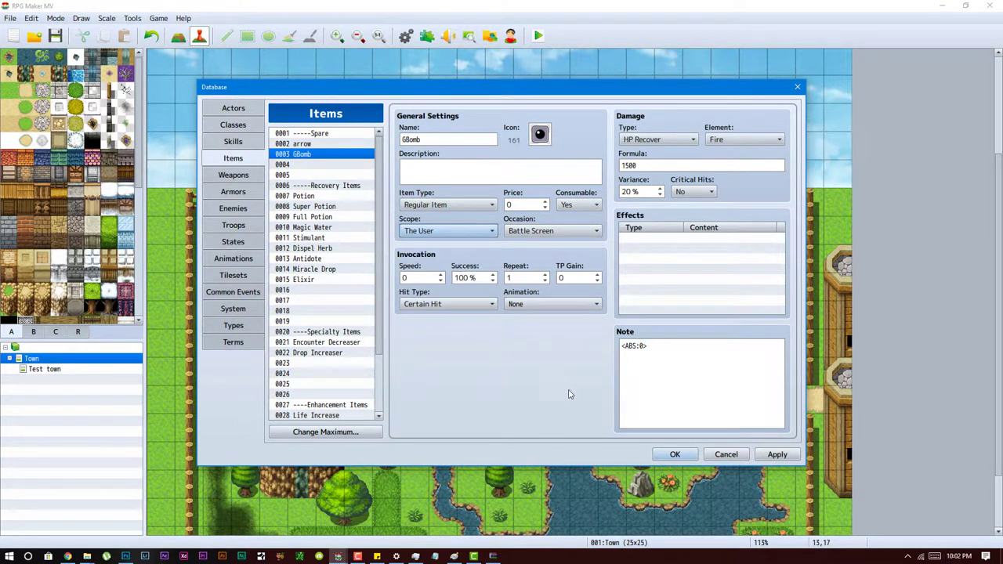
left_click(432, 236)
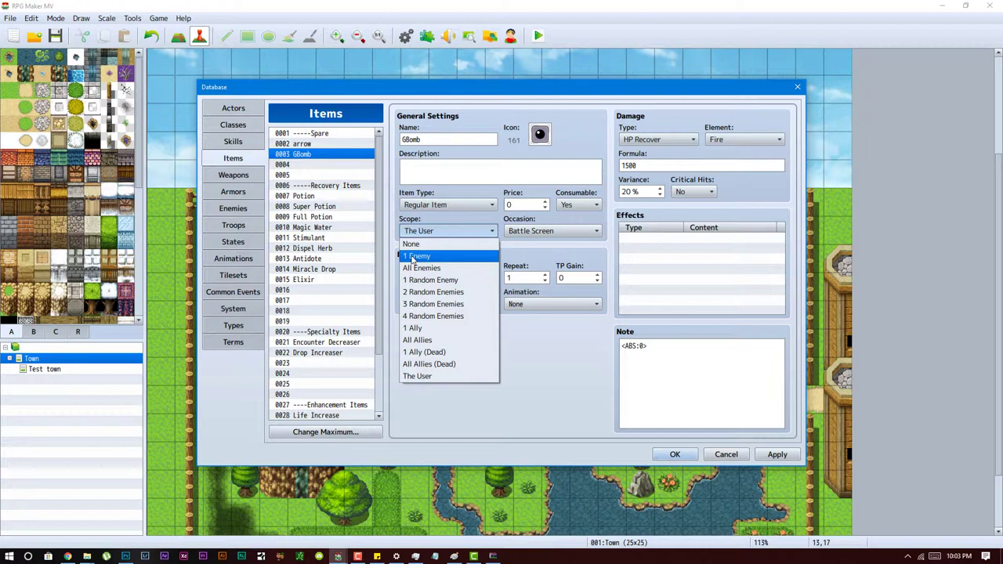
left_click(624, 400)
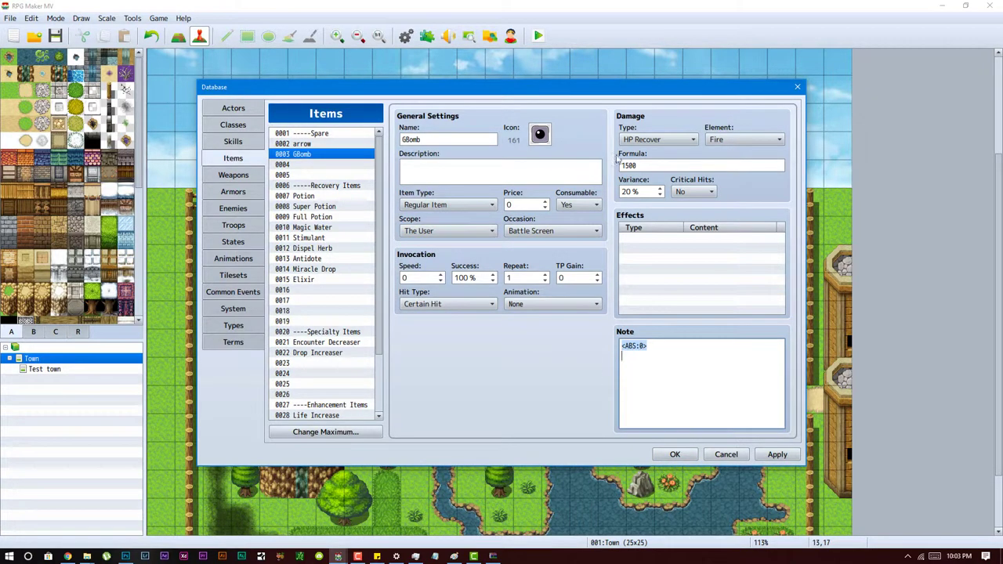
double_click(647, 165)
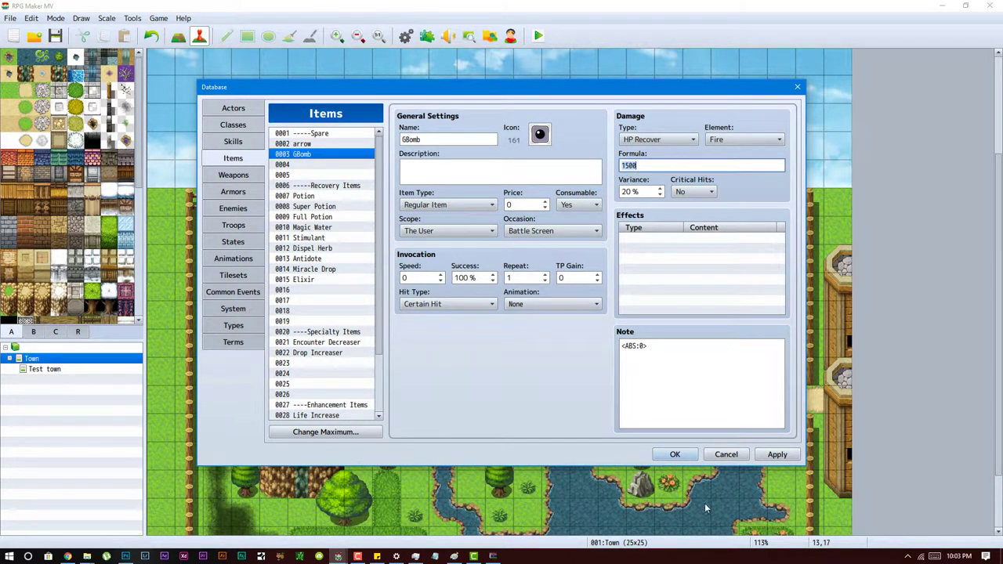
Accept the database settings, start a playtest and dismiss the message about the items found in the chest.
left_click(686, 459)
left_click(538, 36)
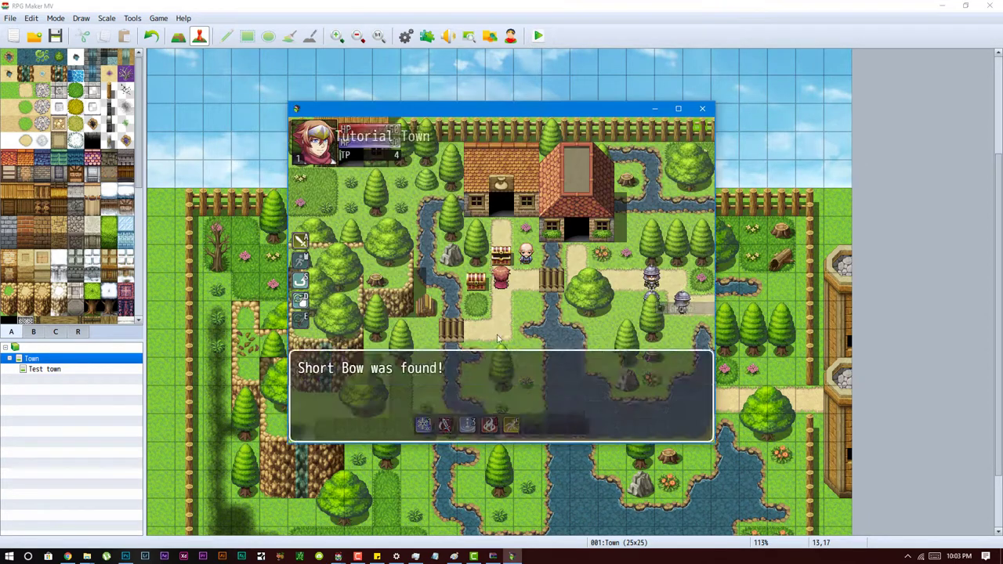
key("Return")
key("Escape")
Assign GBomb from the in-game inventory to hotbar slot 6 and return to the map.
key("Escape")
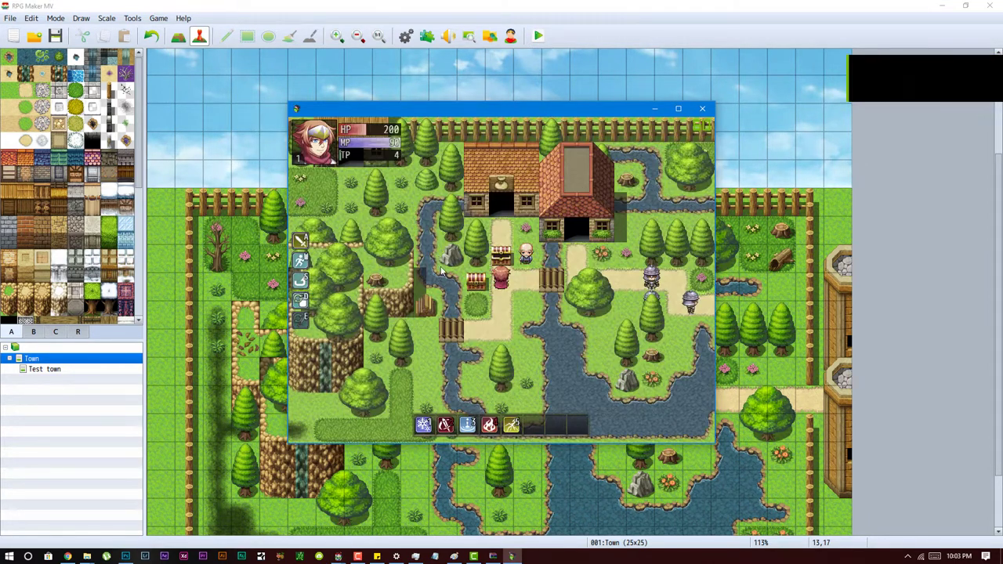
key("Escape")
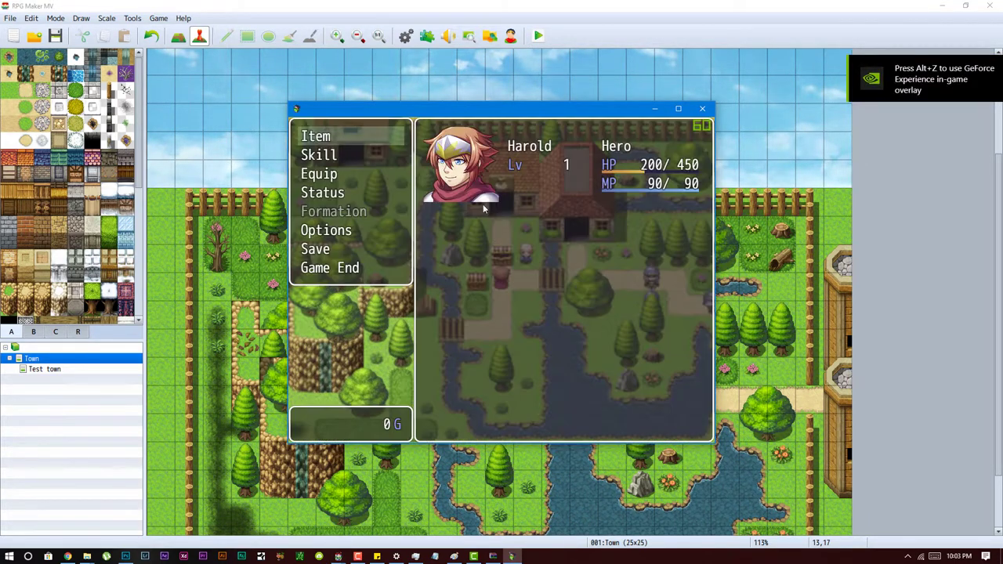
left_click(335, 137)
left_click(349, 199)
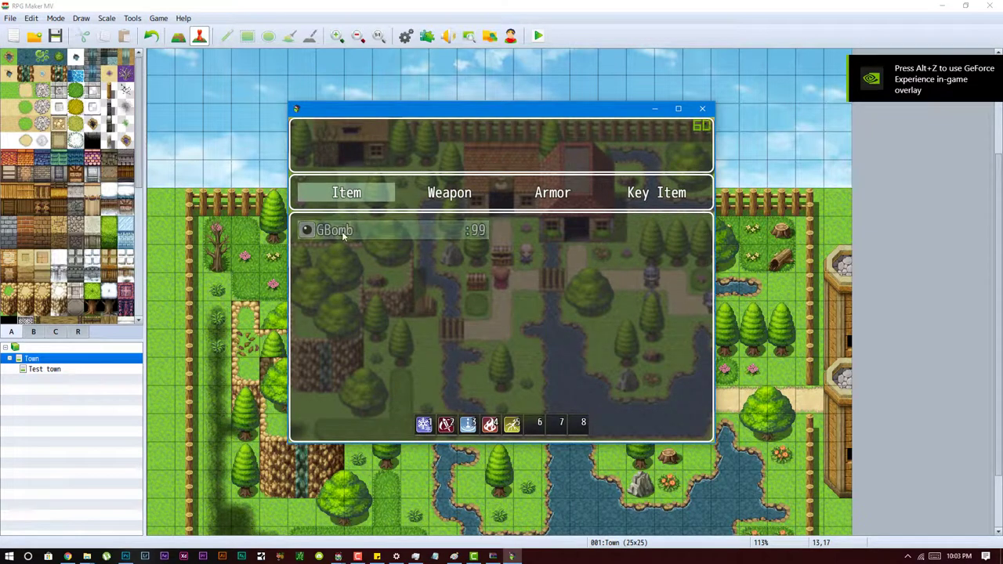
left_click(538, 425)
key("Escape")
key("Escape")
key("Escape")
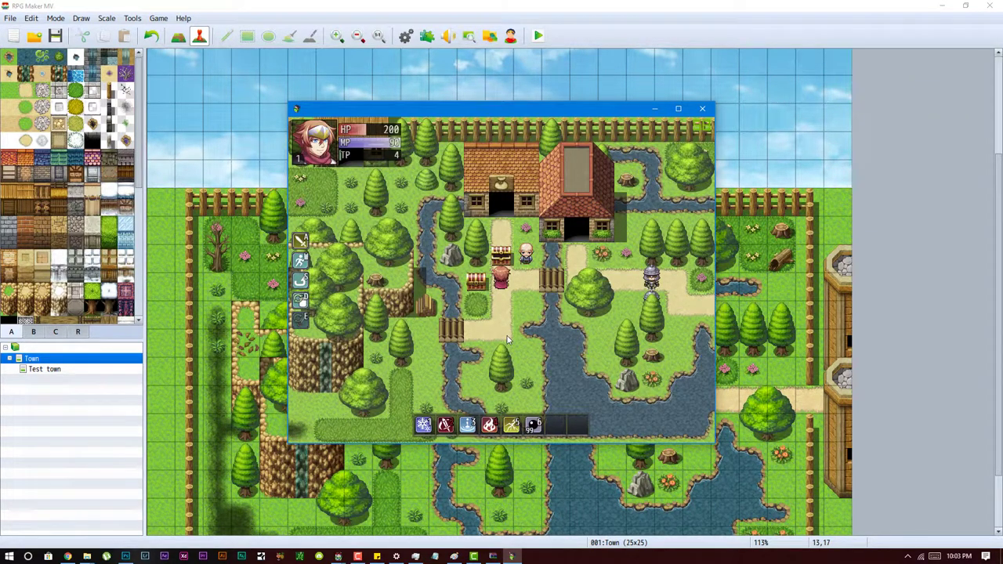
Use the GBomb in hotbar slot 6 on the hero and close the playtest.
key("6")
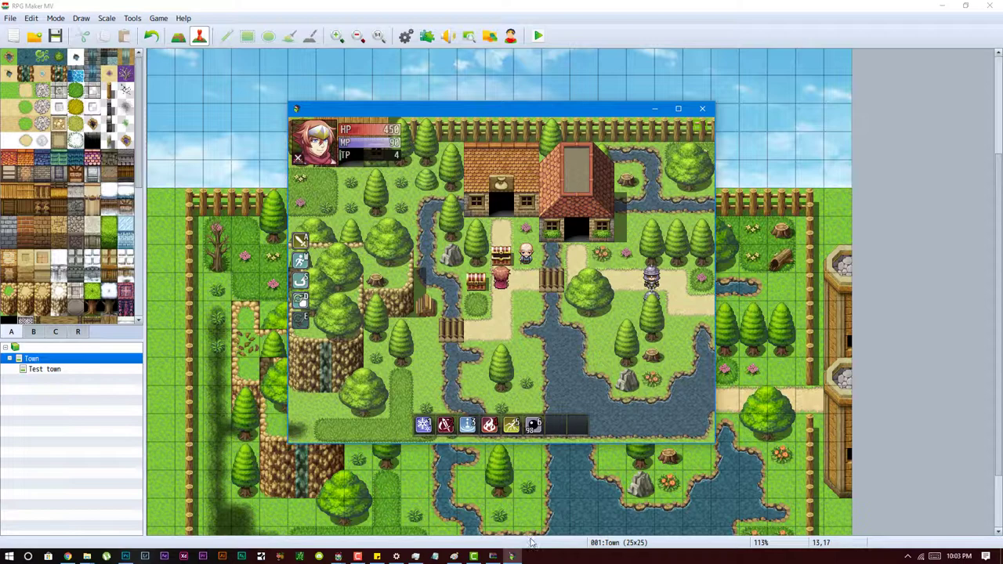
right_click(511, 556)
left_click(469, 535)
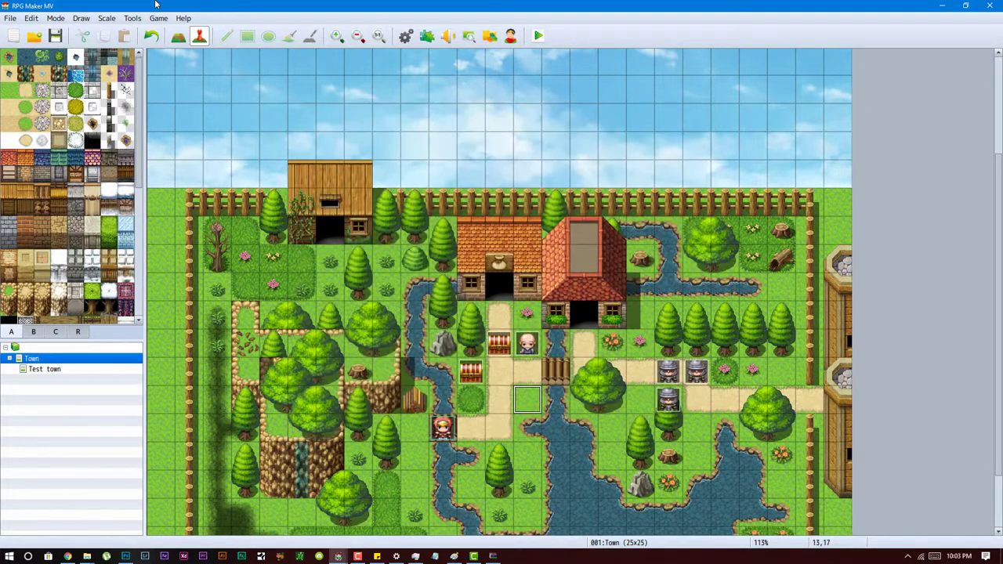
Reopen the database and change the GBomb item's note tag to <ABS:1>.
left_click(132, 18)
left_click(230, 92)
key("F9")
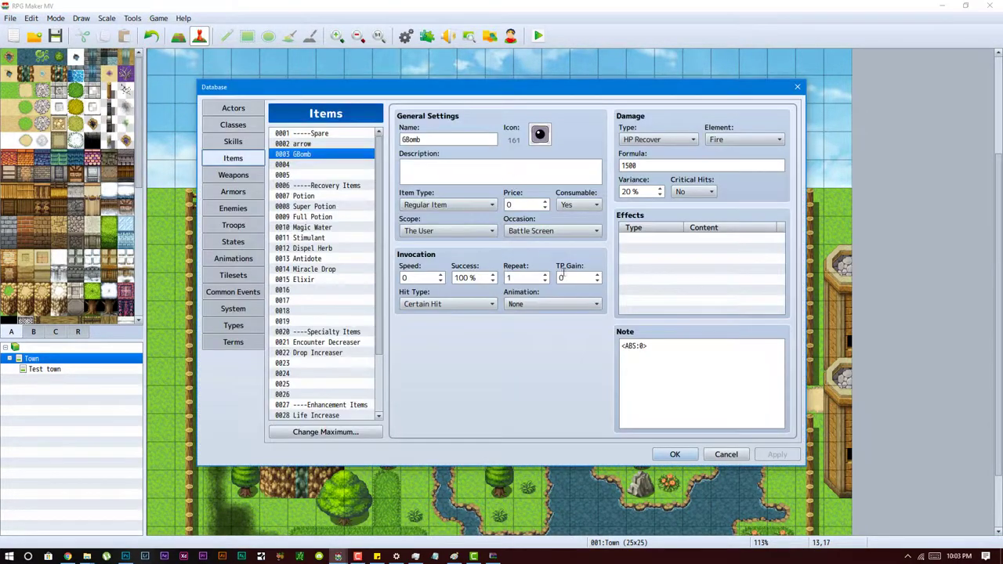
left_click(649, 346)
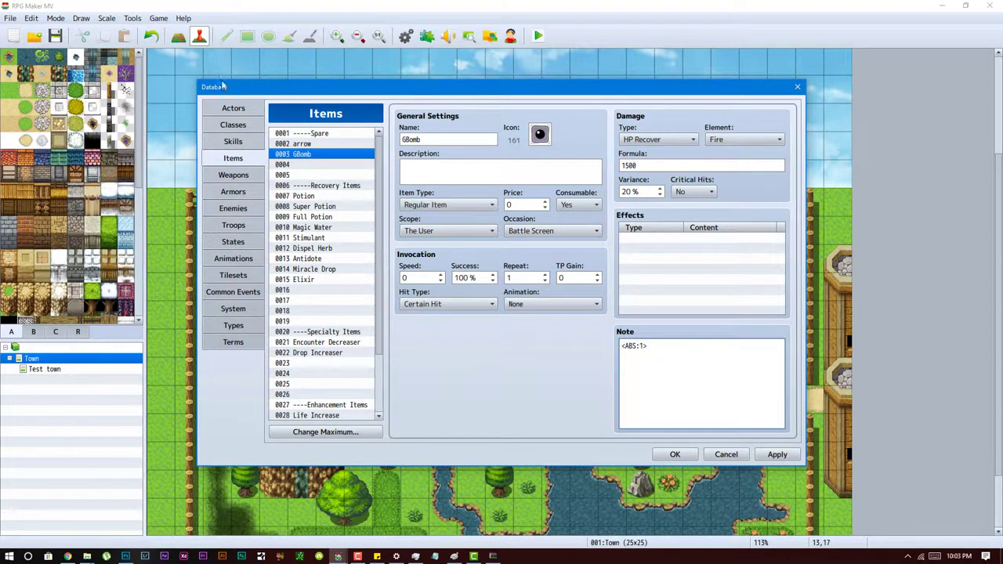
Move the <img:shadowBolt_4> tag from the blank item 0004's note to a new line in GBomb's note.
left_click(321, 168)
left_click(686, 346)
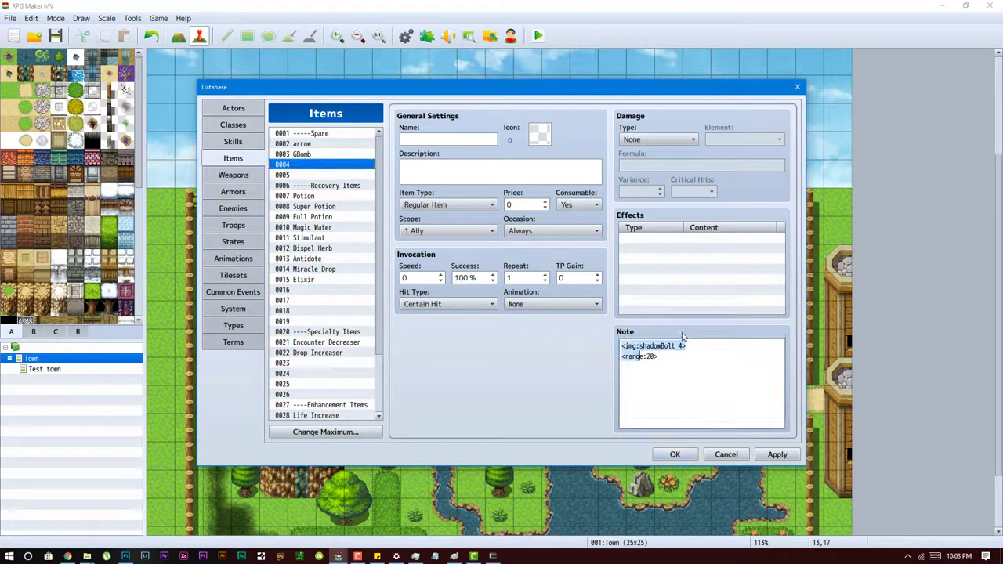
left_click_drag(694, 345, 593, 347)
key("ctrl+x")
left_click(304, 155)
left_click(670, 359)
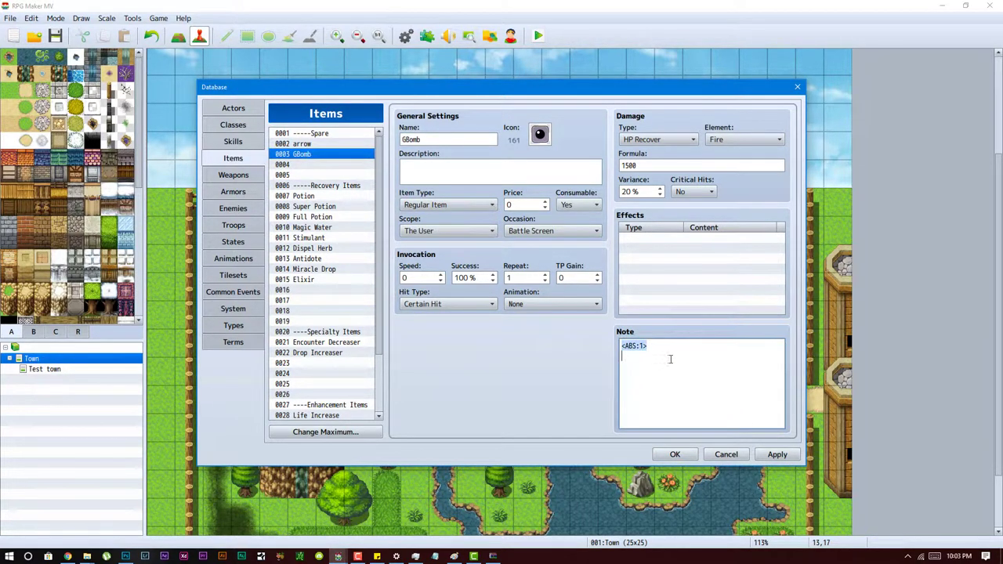
left_click(712, 350)
key("ctrl+v")
Move the <range:20> tag from the blank item 0004's note to the end of GBomb's note.
left_click(228, 143)
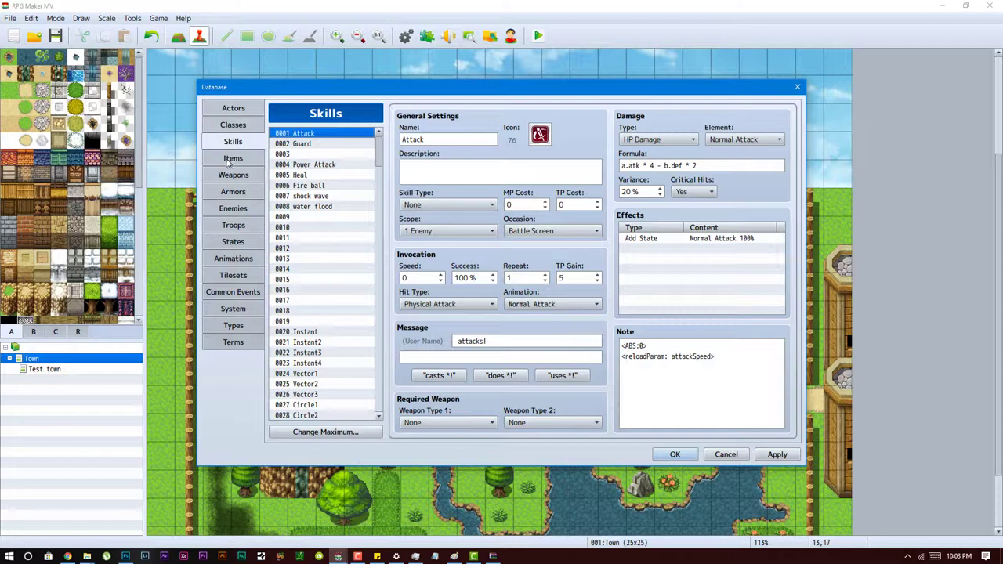
left_click(228, 160)
left_click(298, 164)
left_click(671, 354)
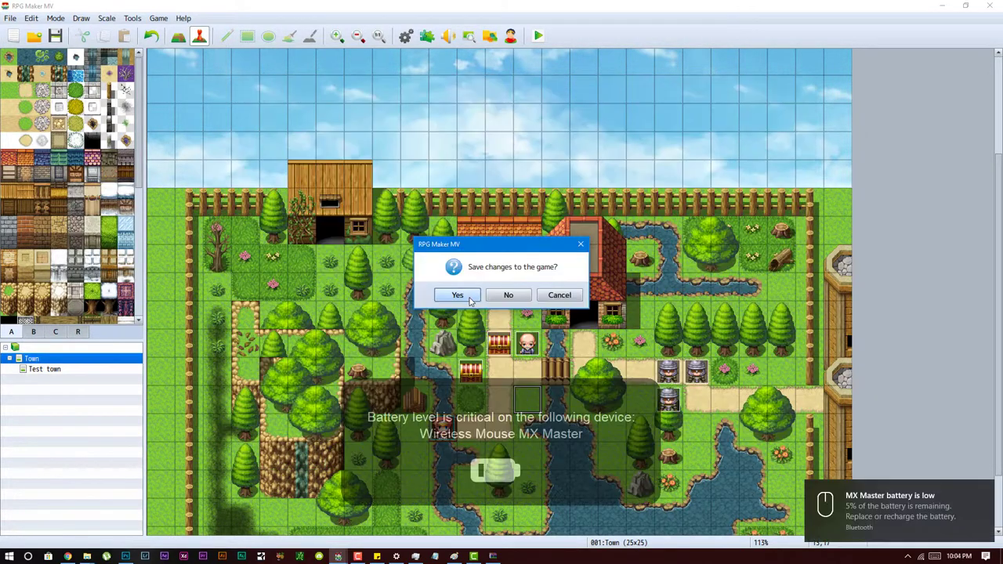
Playtest the Tutorial Town map, open the chest for the GBombs and close the game from its main menu.
left_click(472, 296)
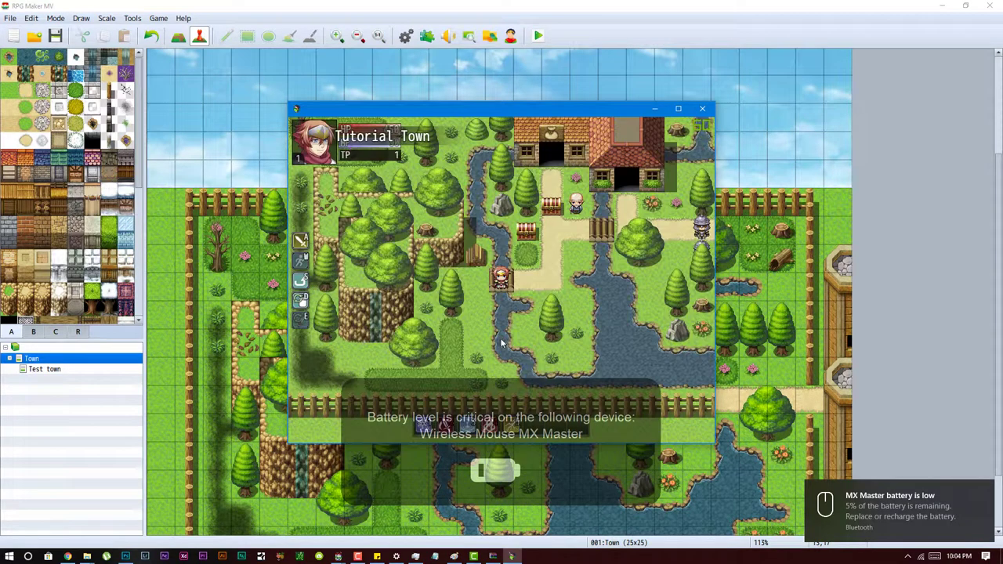
left_click(546, 221)
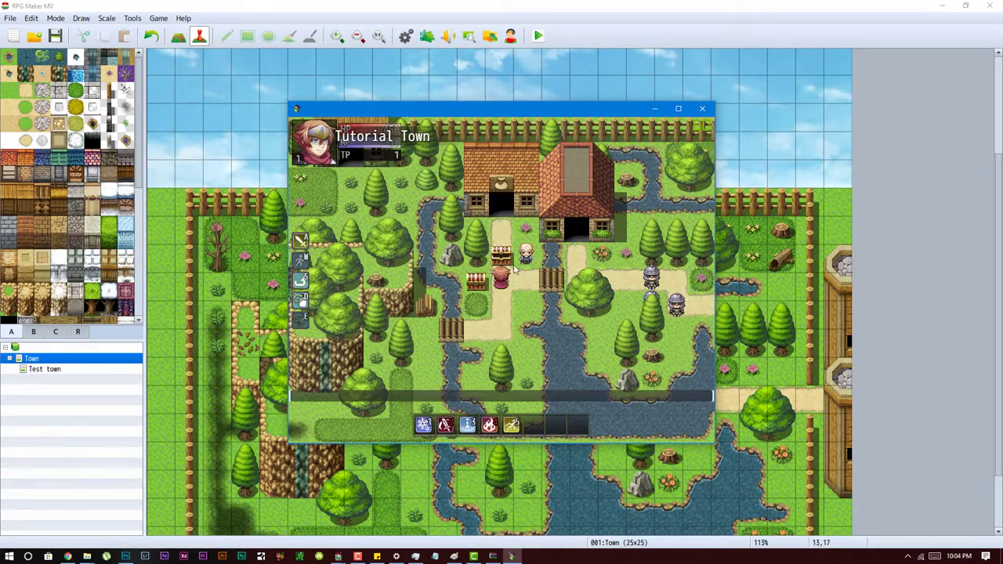
left_click(362, 190)
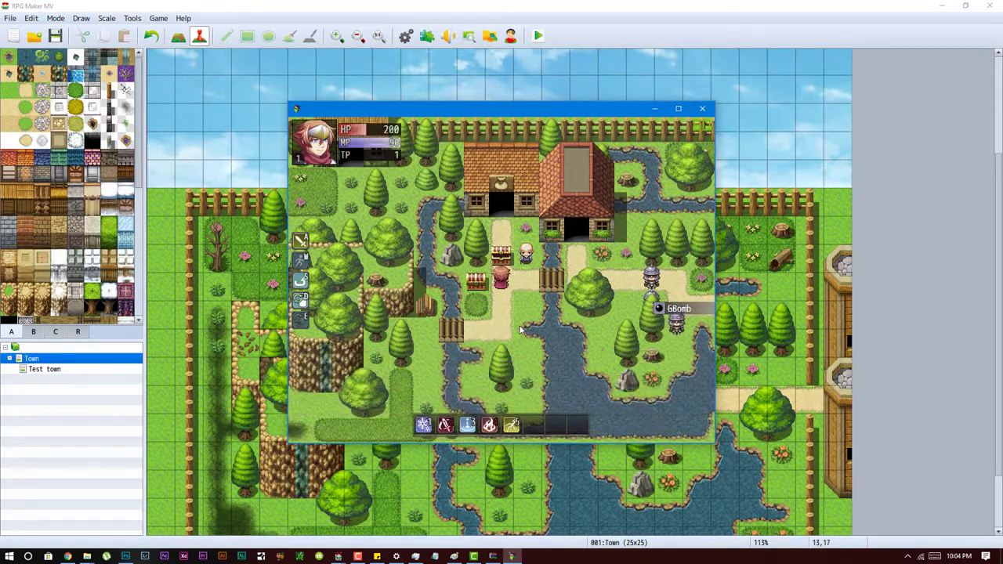
left_click(518, 284)
right_click(517, 284)
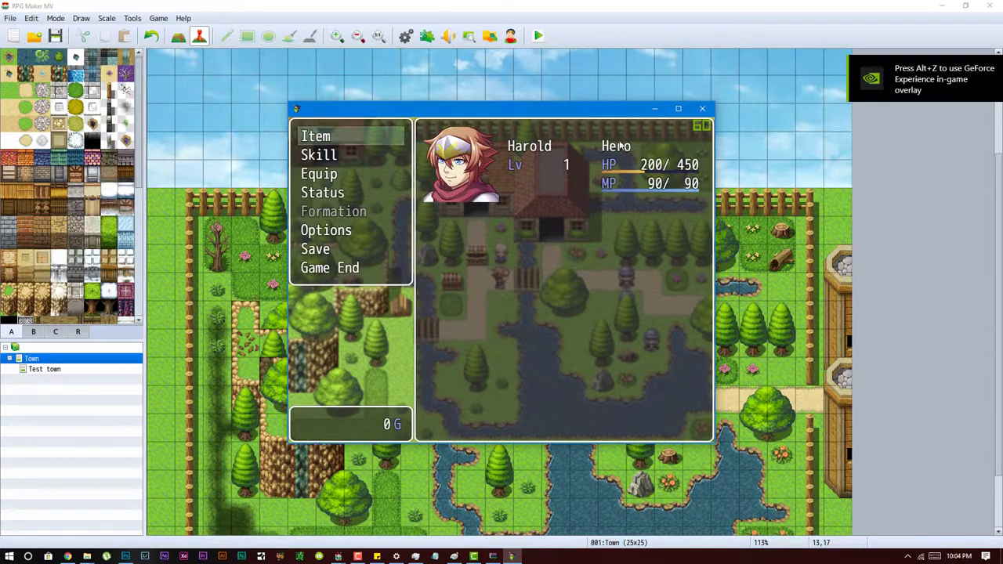
left_click(702, 108)
Set GBomb's damage type to HP Damage and its scope to 1 Enemy in the database, and accept the changes.
key("F9")
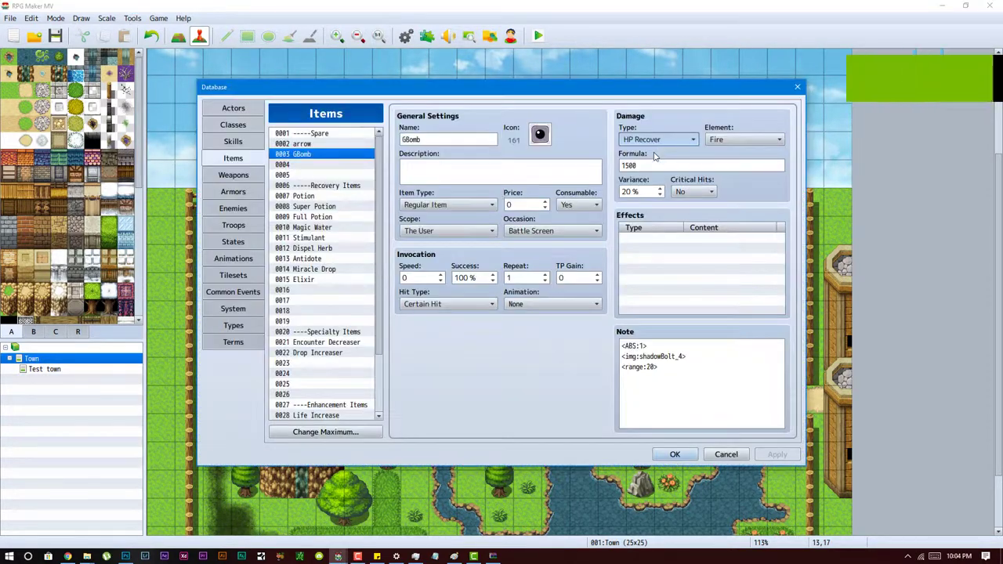
left_click(658, 139)
left_click(641, 165)
left_click(446, 231)
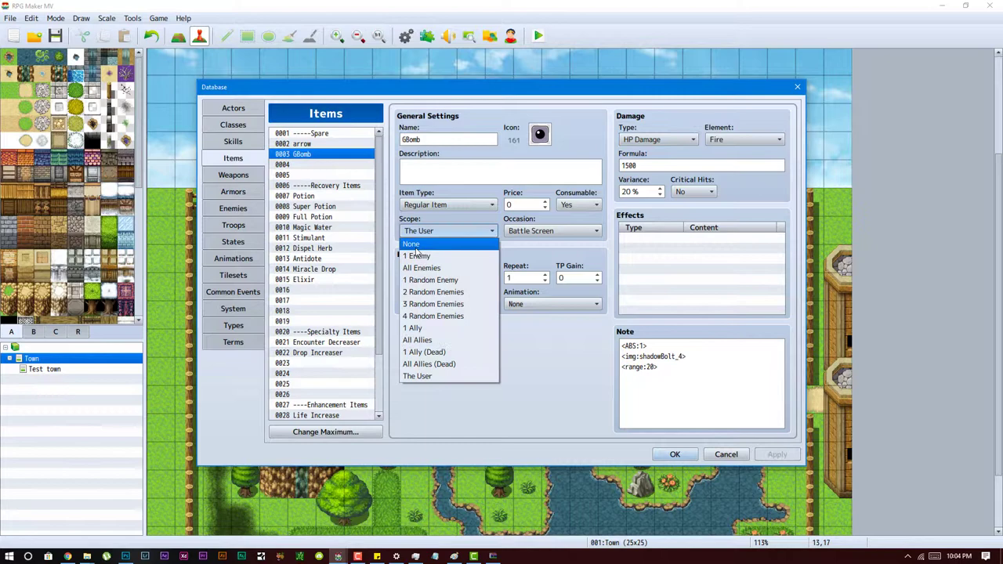
left_click(423, 253)
left_click(675, 455)
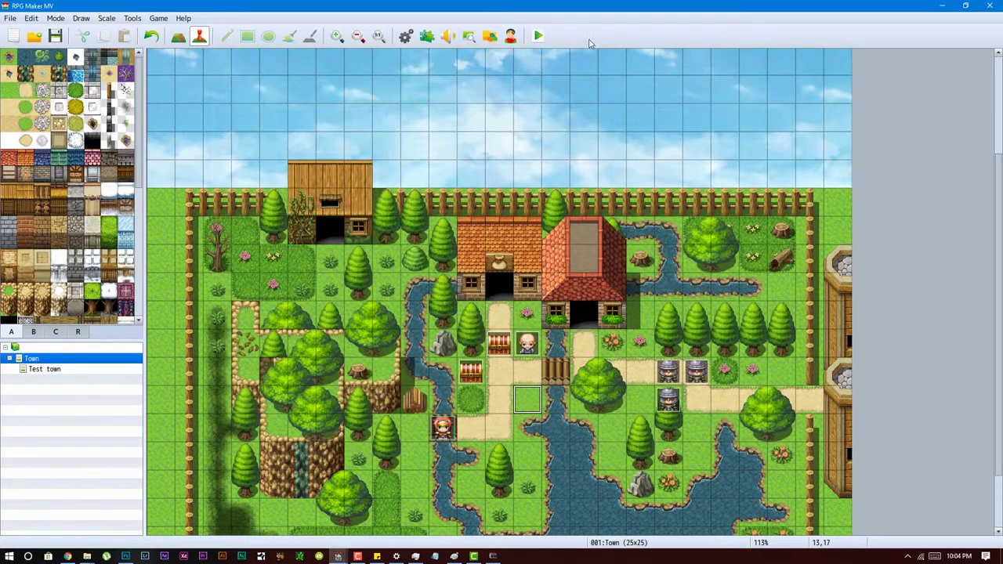
Start a new playtest and assign GBomb from the inventory to hotbar slot 6.
left_click(537, 36)
left_click(458, 295)
key("Escape")
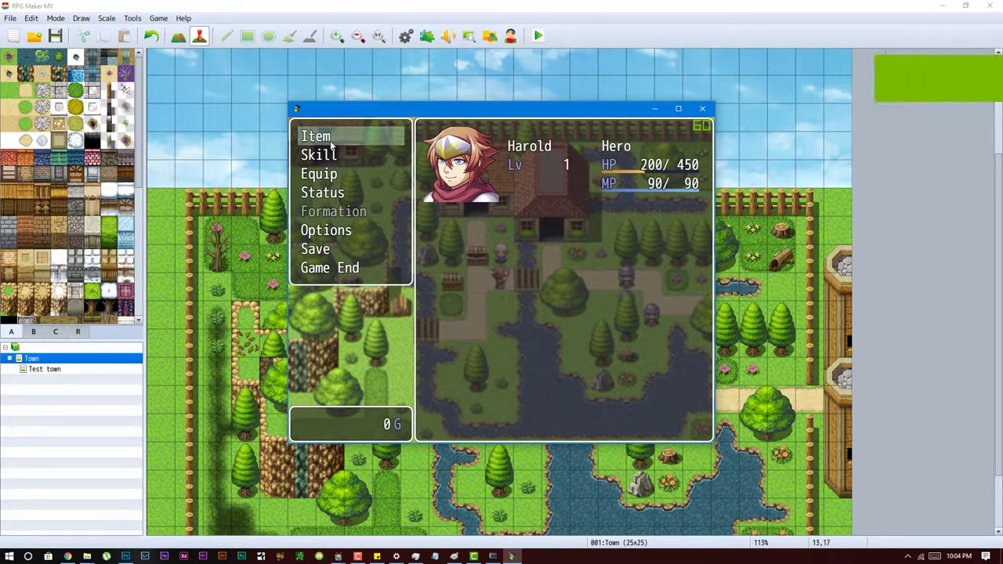
key("Return")
left_click(537, 430)
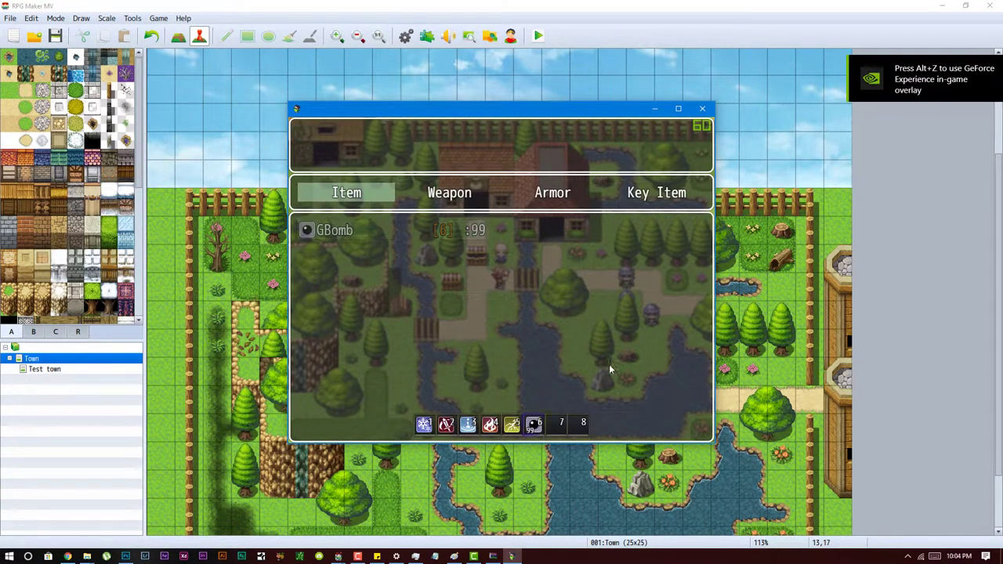
key("Escape")
key("Escape")
key("Escape")
Target the Bat enemy on the map and fire the GBomb in hotbar slot 6 at it.
left_click(626, 296)
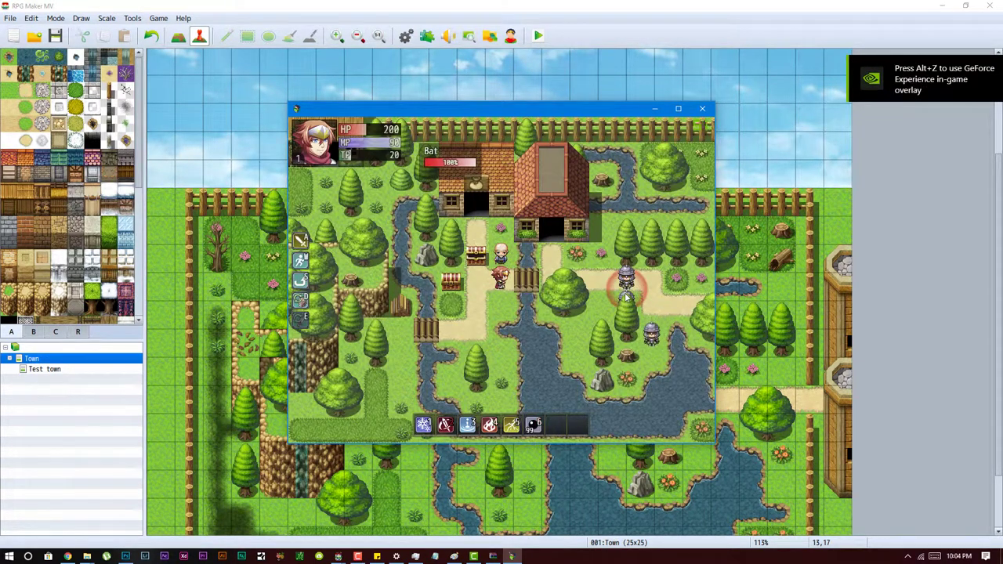
key("6")
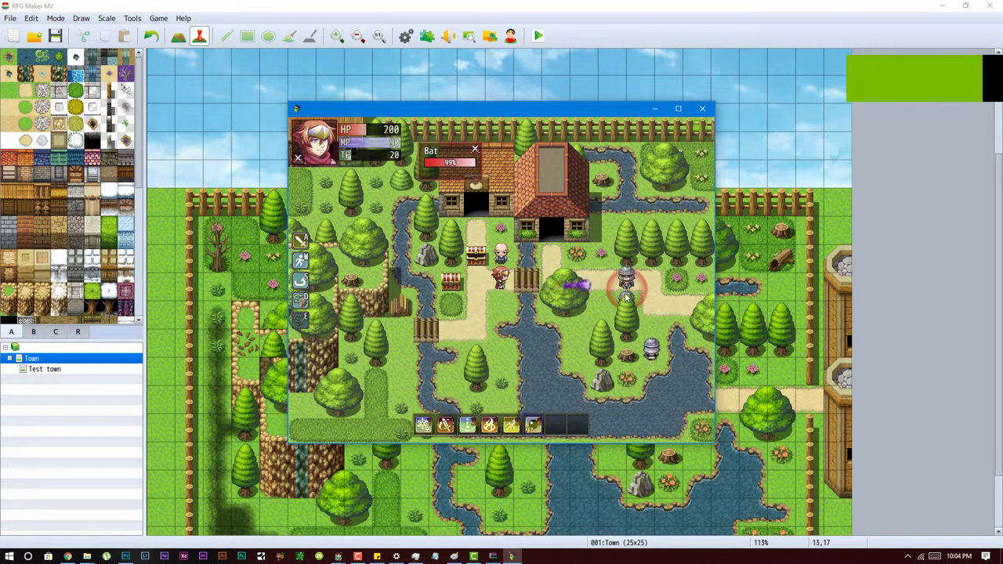
Fire the hotbar slot 6 GBomb at the targeted Bat again and close the playtest window.
key("6")
left_click(511, 556)
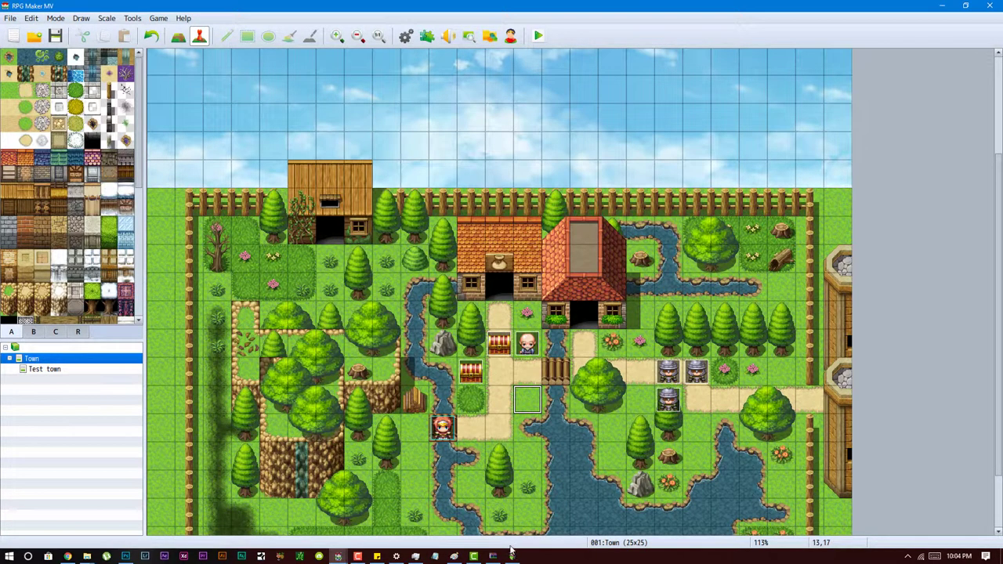
right_click(511, 556)
left_click(507, 541)
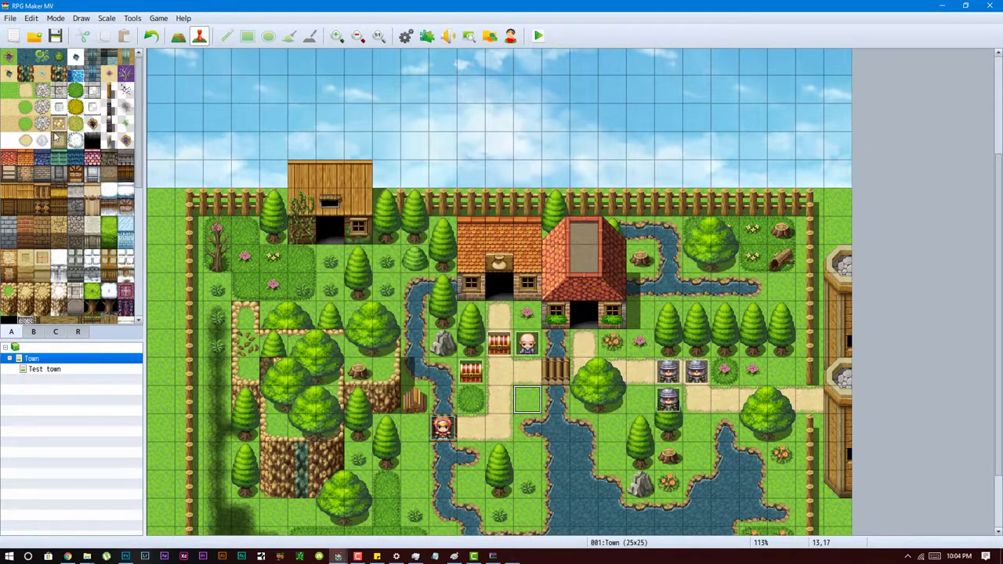
In GBomb's database note, change the ABS tag to <ABS:2> and delete the img and range tags.
left_click(131, 19)
left_click(138, 34)
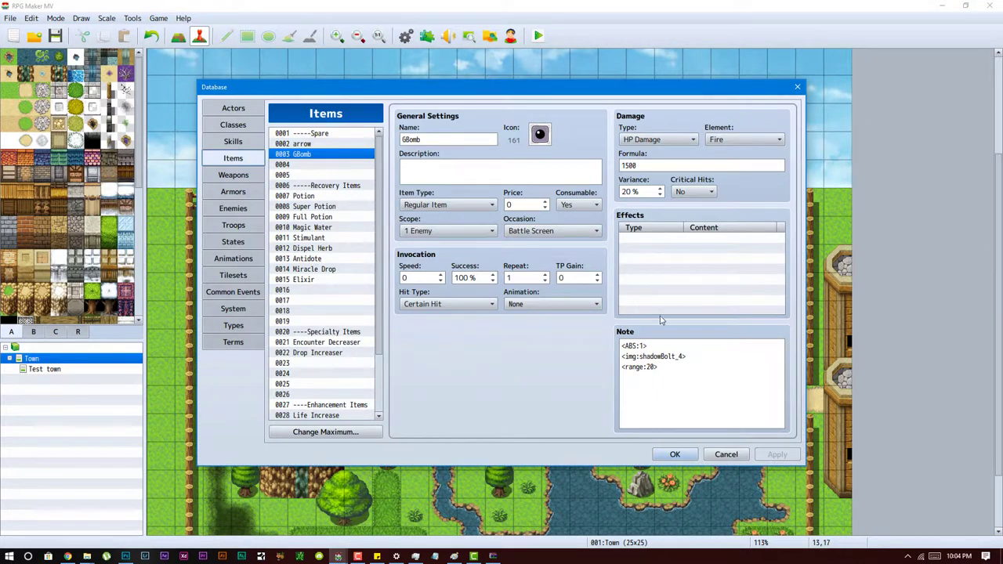
left_click(641, 345)
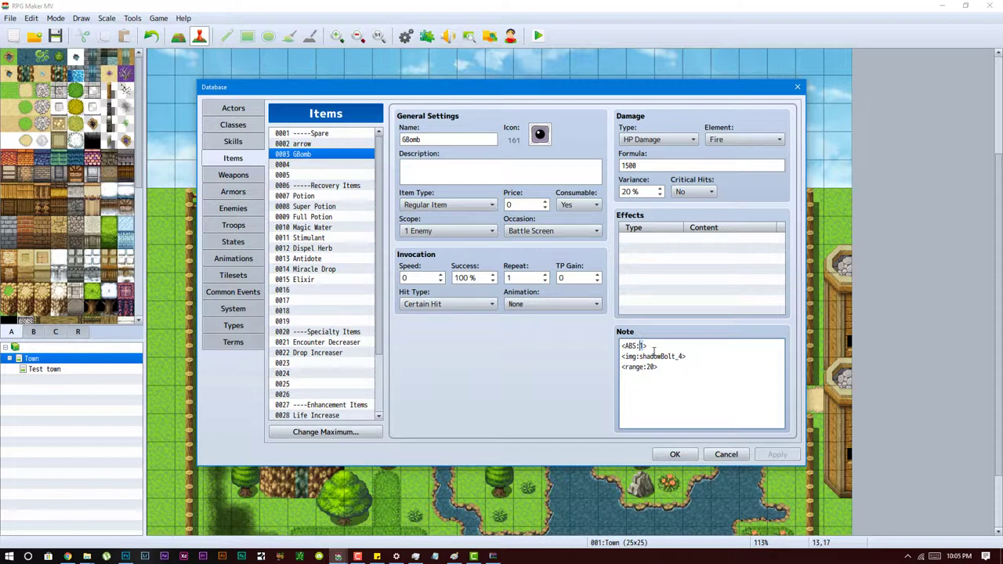
type("2")
left_click_drag(679, 389, 597, 362)
key("ctrl+c")
key("BackSpace")
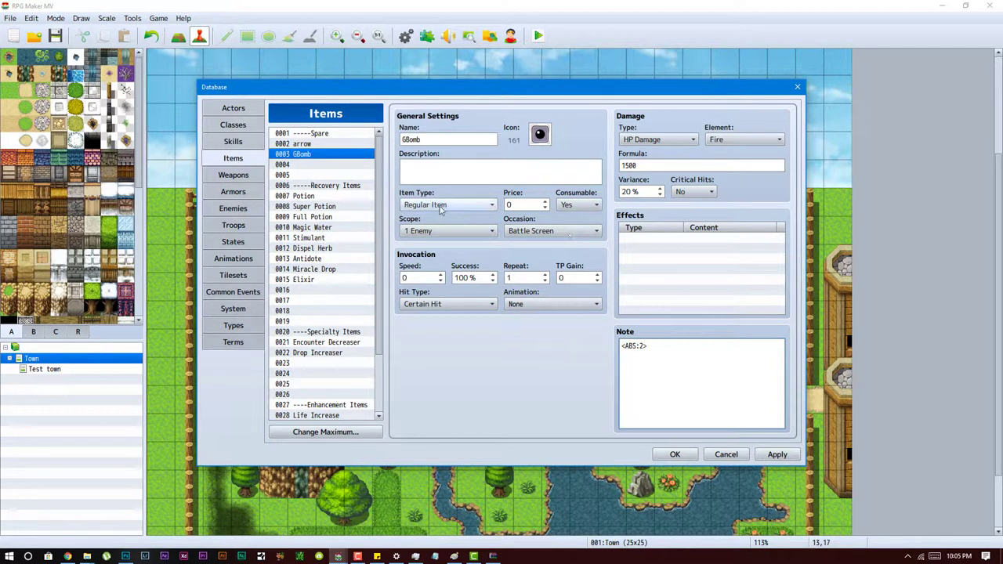
Set GBomb's scope to All Enemies and accept the database changes.
left_click(447, 231)
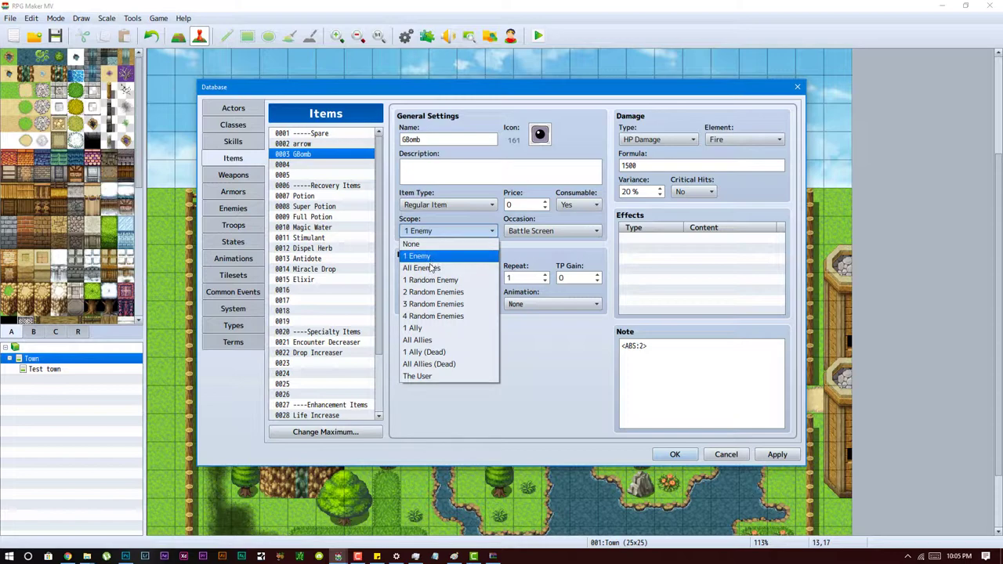
left_click(431, 270)
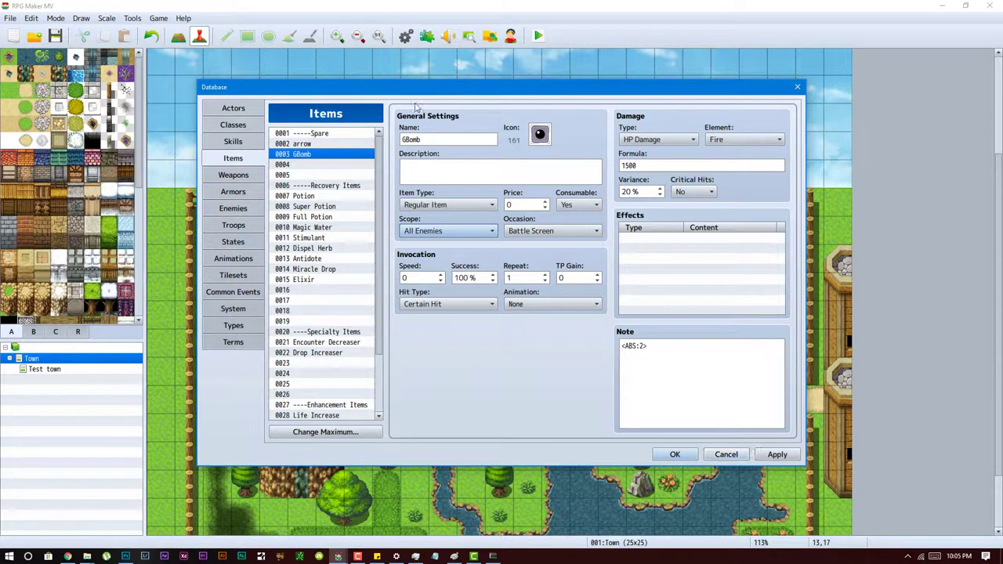
left_click(675, 455)
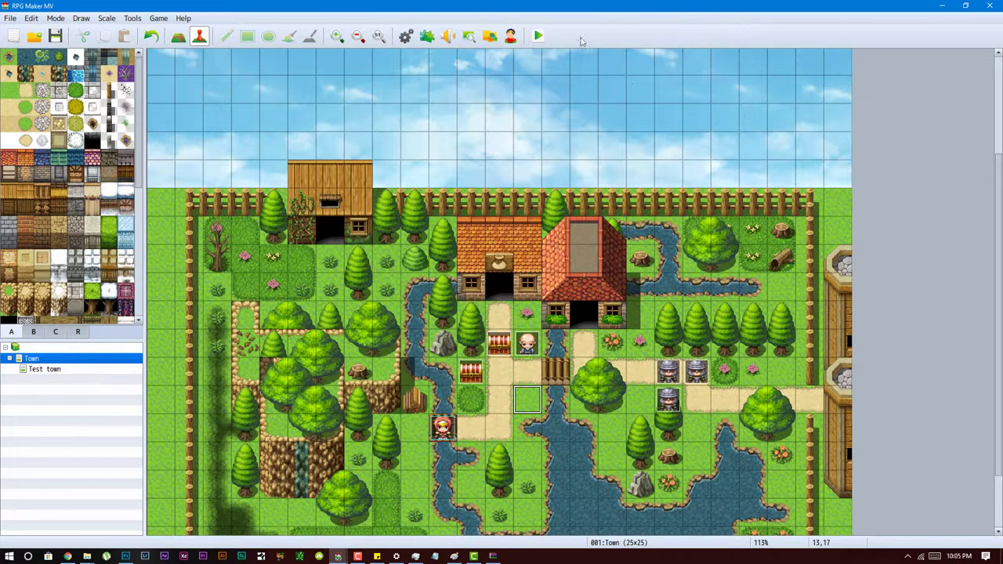
Start a new playtest, assign GBomb from the inventory to hotbar slot 6 and return to the map.
left_click(537, 36)
left_click(458, 291)
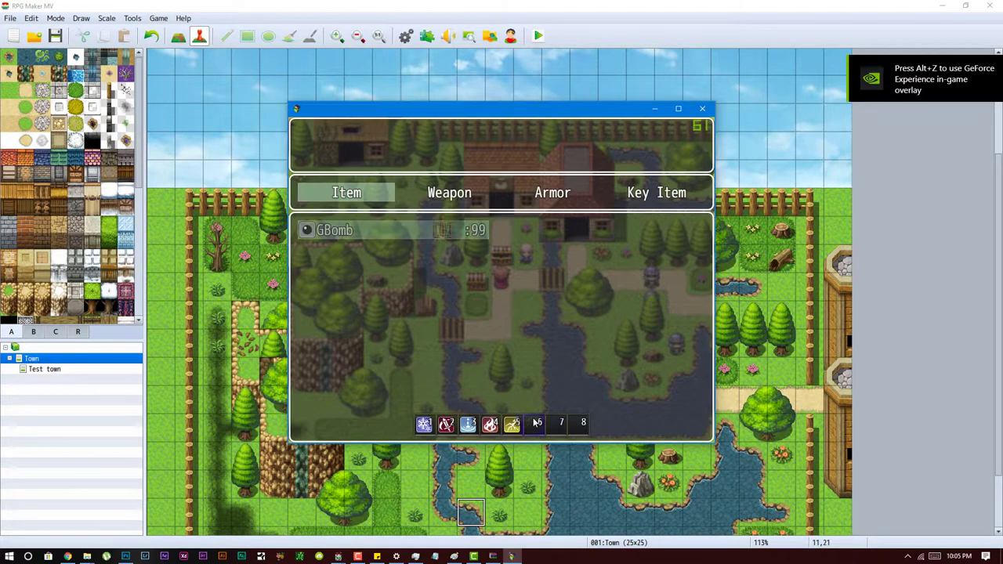
left_click(537, 430)
key("Escape")
key("Escape")
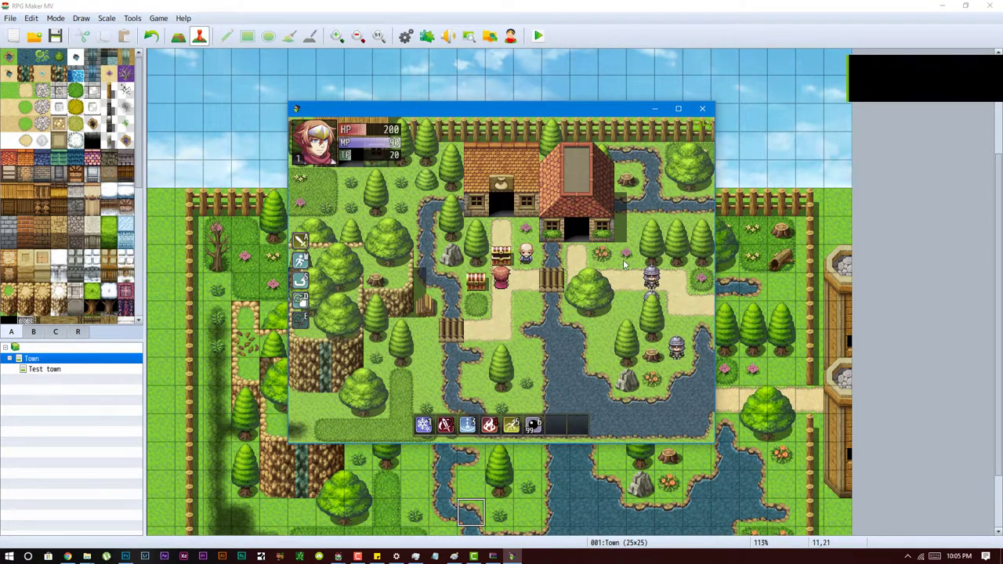
Approach the enemies on the path, use the slot 6 GBomb repeatedly near them with the Bat targeted, and close the playtest.
left_click(625, 266)
key("6")
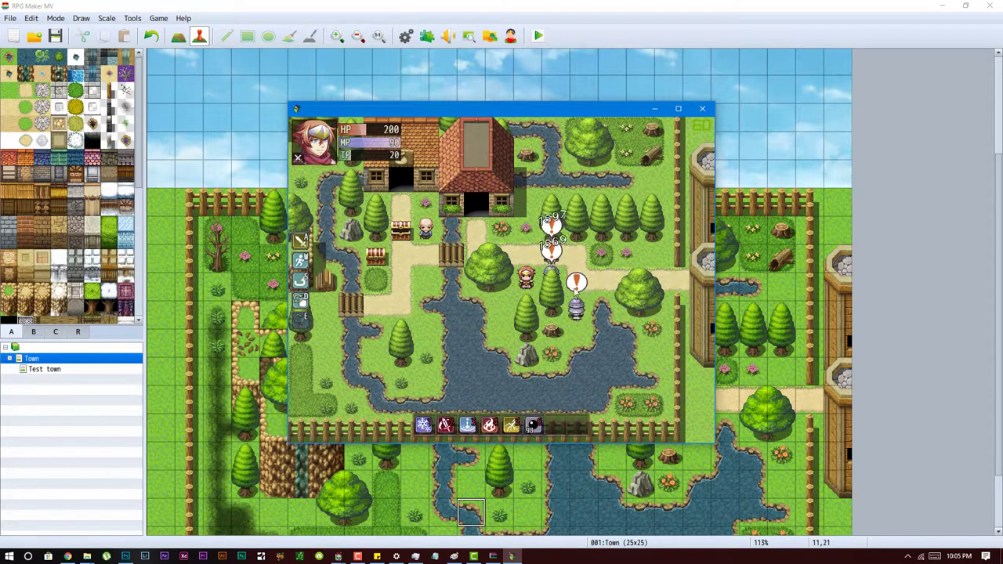
left_click(552, 267)
key("Up")
key("Left")
key("6")
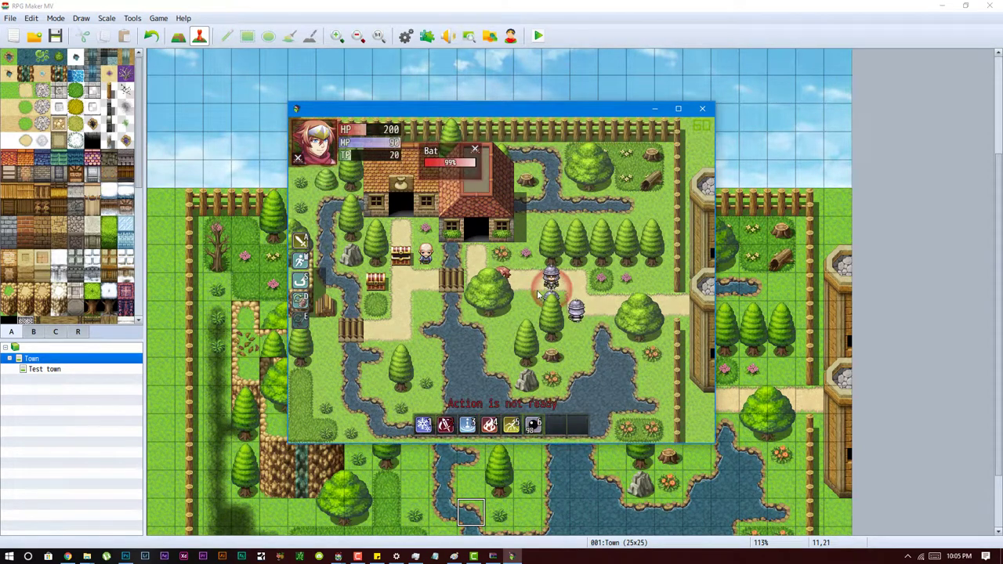
key("Right")
key("6")
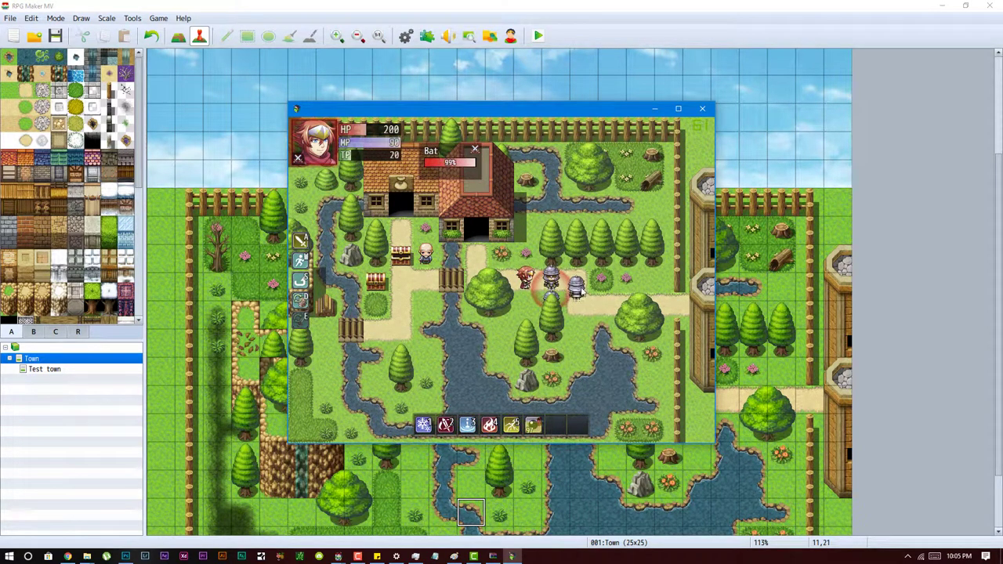
key("Right")
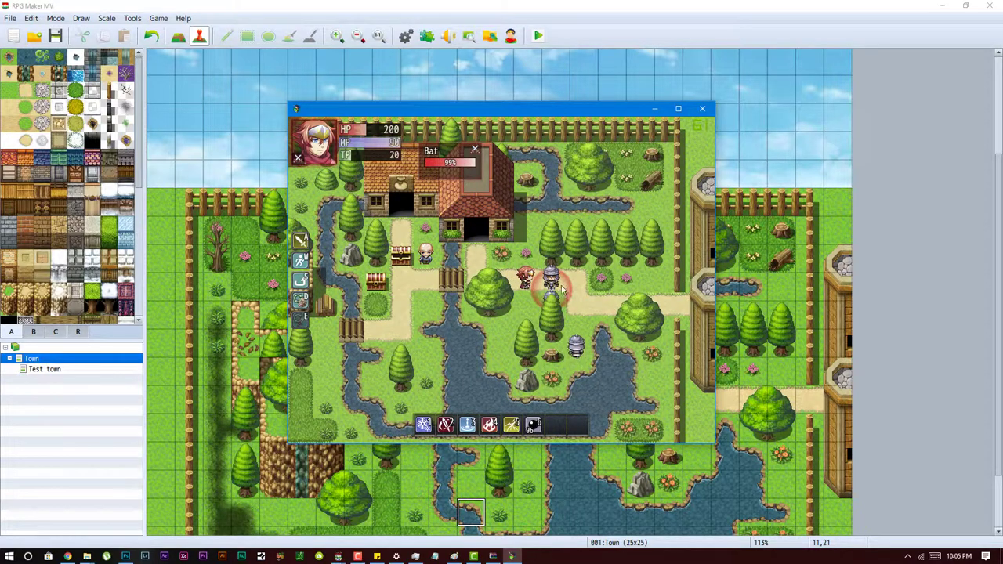
left_click(702, 108)
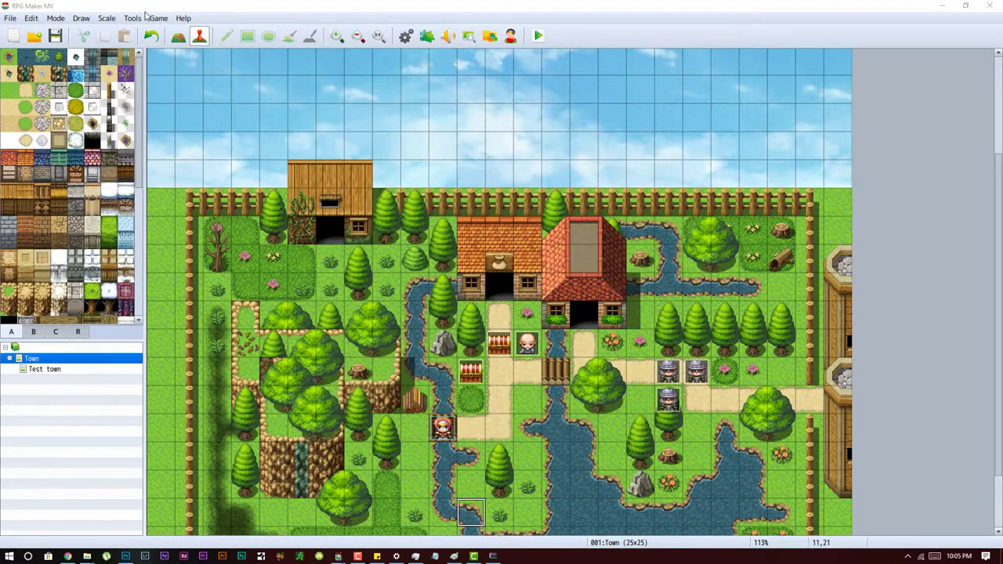
Reopen GBomb in the database and paste the tags <img:shadowBolt_4> and <range:20> below the ABS tag in its note.
left_click(132, 18)
left_click(145, 30)
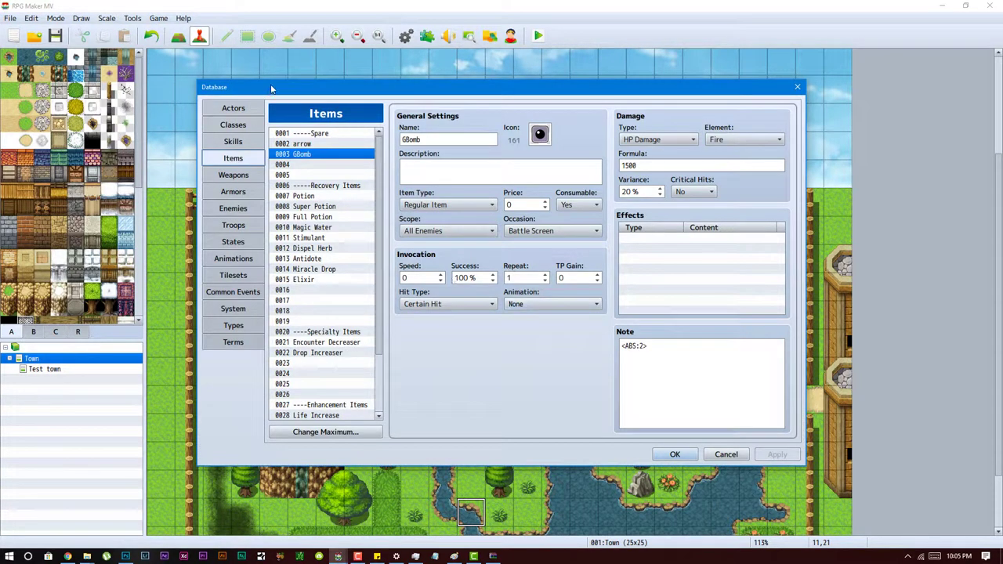
left_click(708, 382)
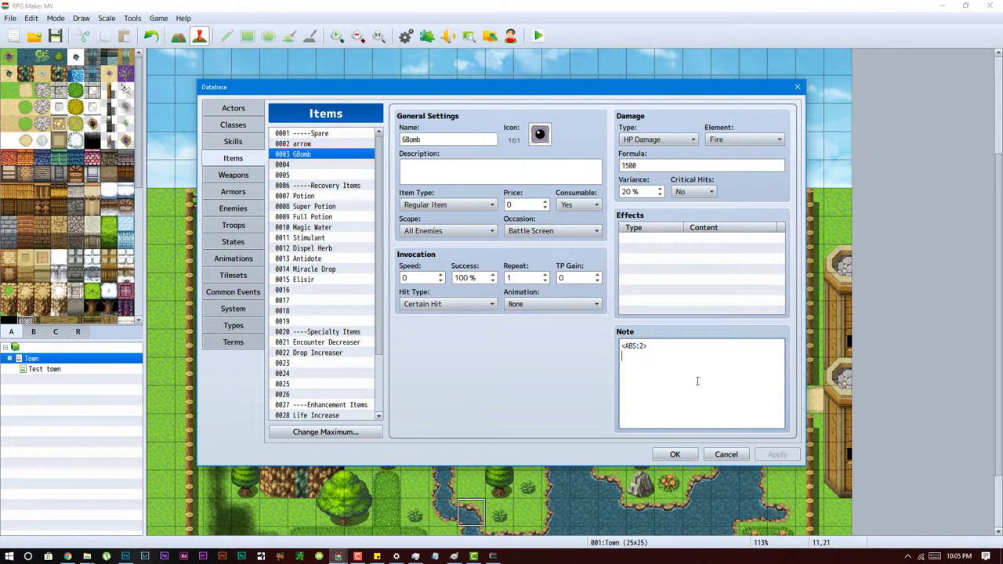
key("ctrl+v")
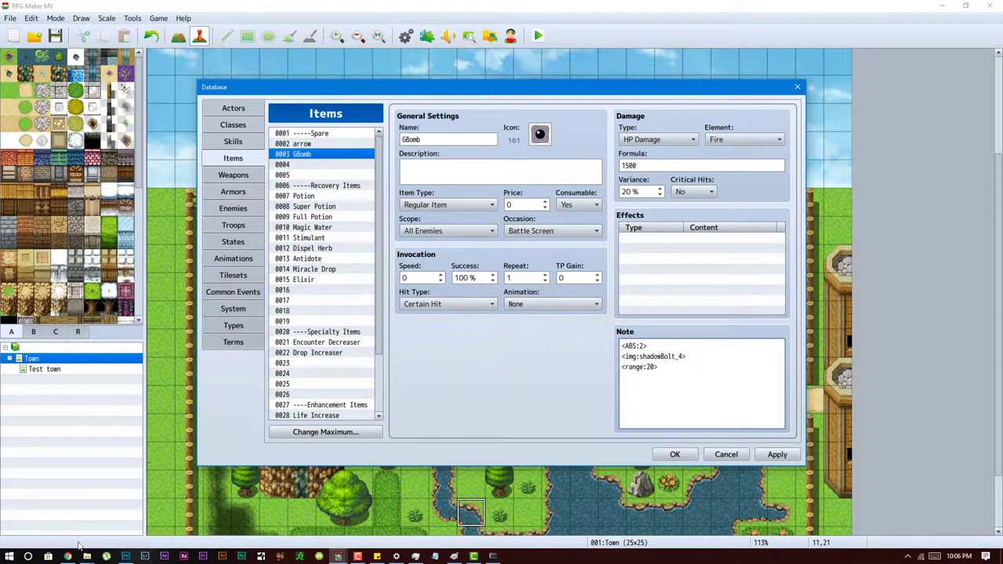
left_click_drag(686, 357, 629, 357)
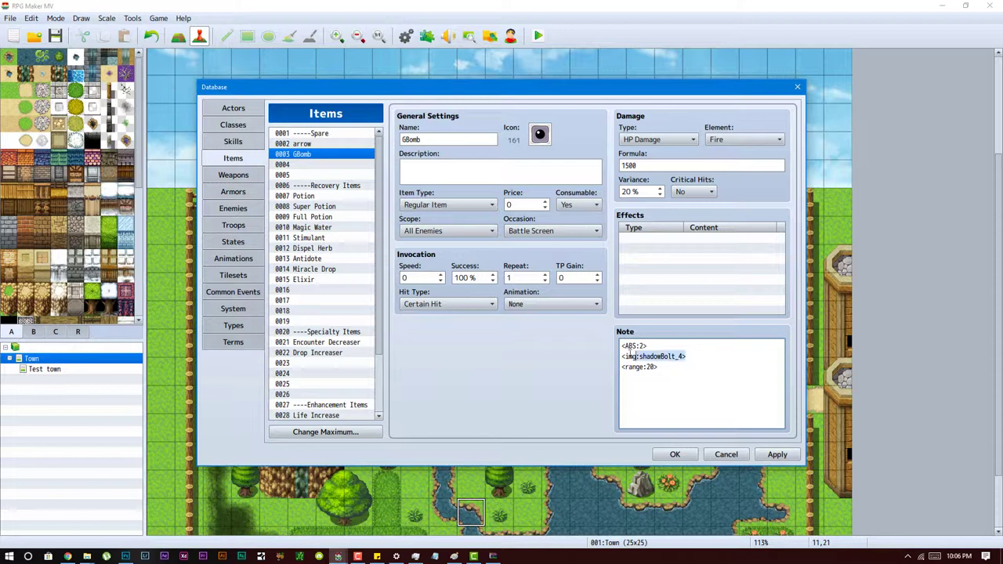
left_click(688, 379)
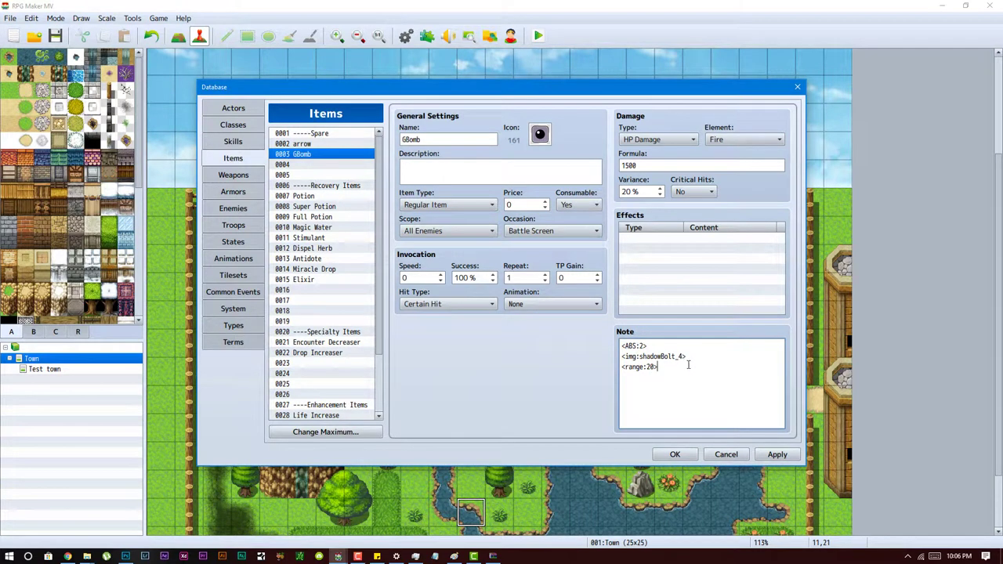
left_click(661, 386)
left_click(674, 357)
View shadowBolt_4.png in the project's img/pictures folder, examine the DarknessArrow.png file there, and close the folder and the database.
left_click(87, 556)
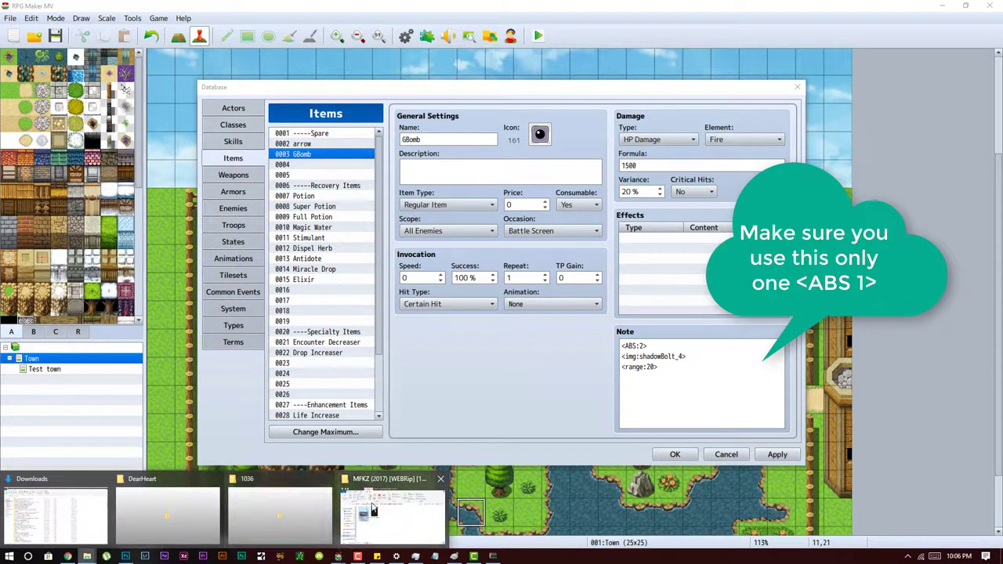
left_click(157, 513)
double_click(379, 409)
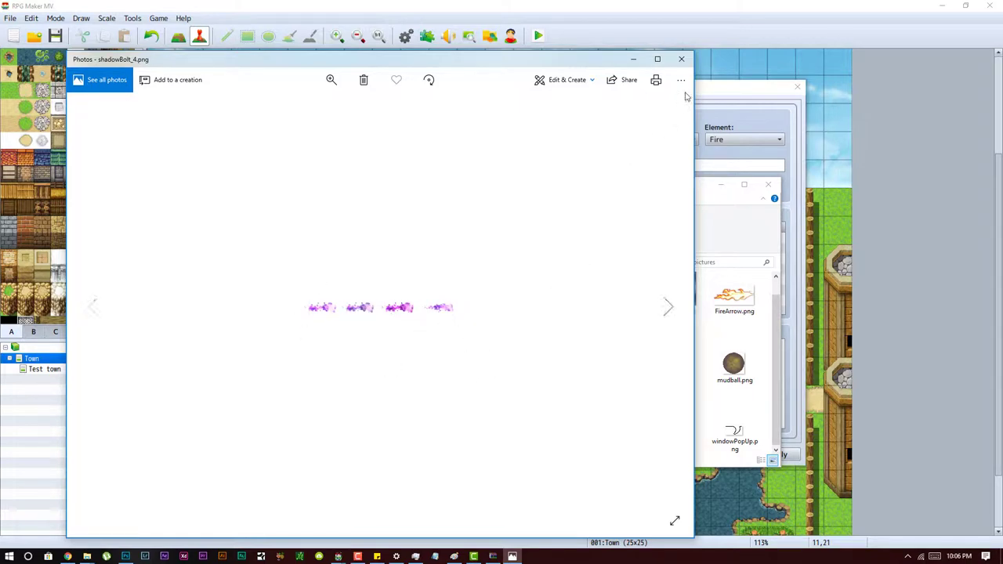
left_click(681, 59)
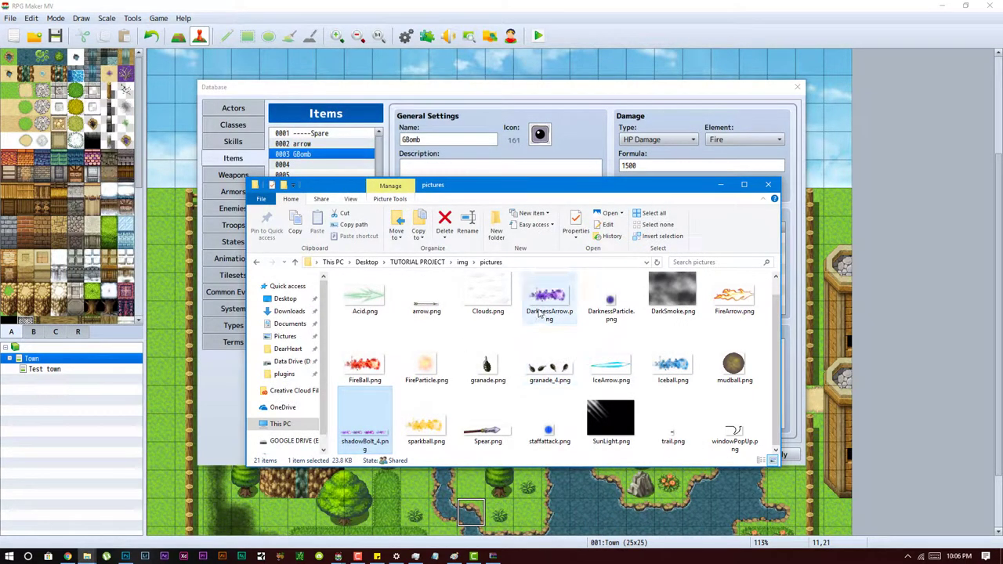
left_click(539, 313)
right_click(553, 323)
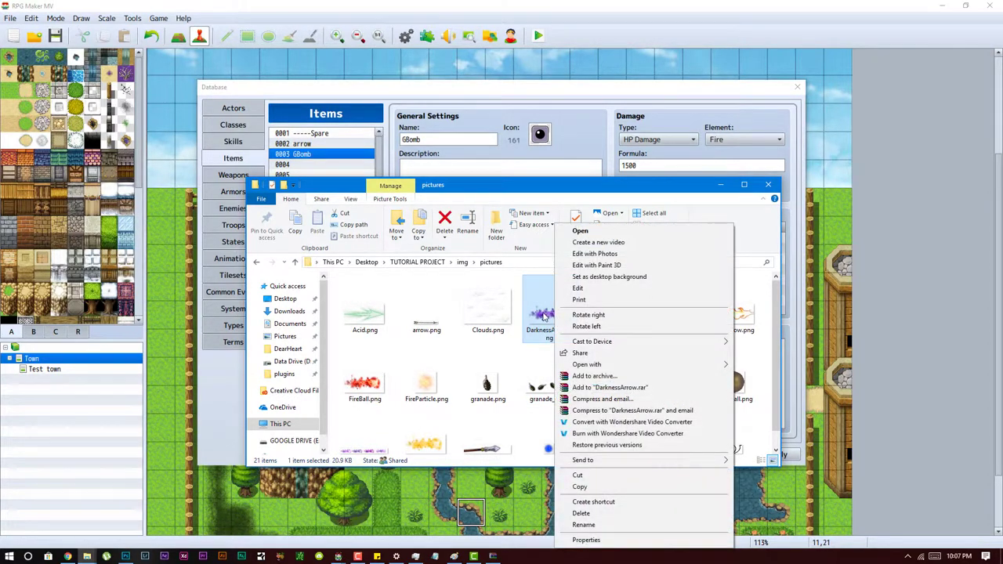
left_click(543, 317)
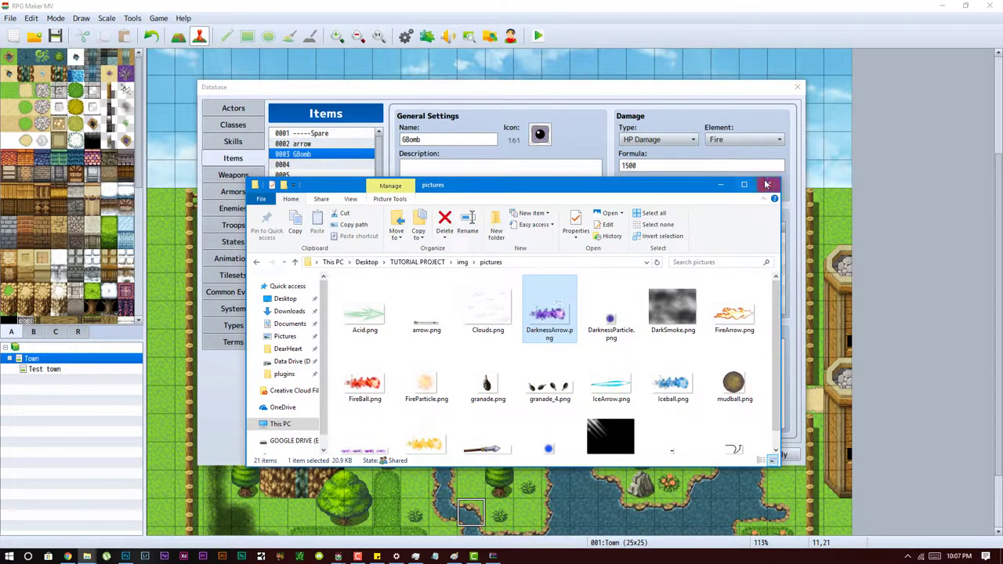
left_click(768, 186)
left_click(798, 86)
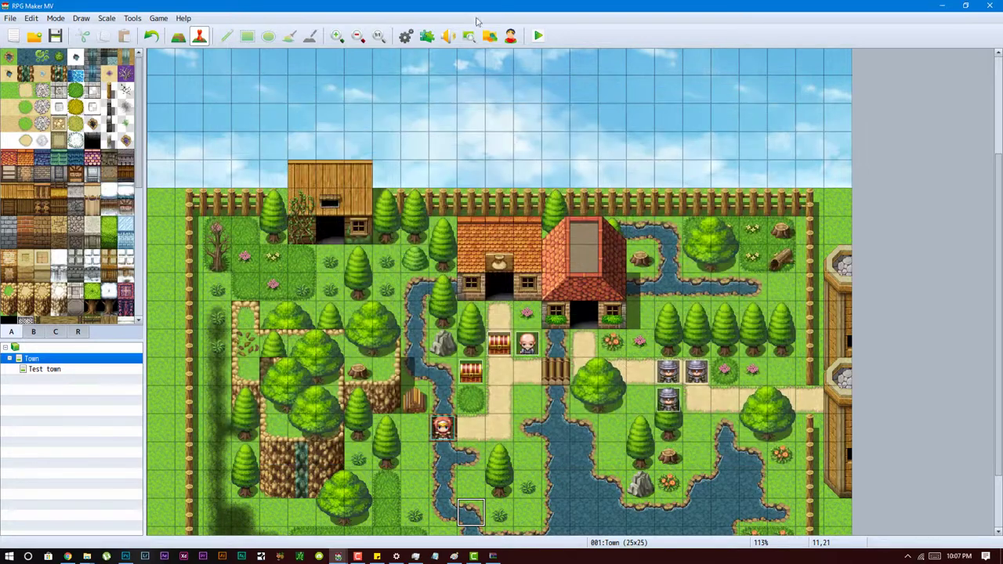
Start another playtest, target the Bat enemy and fire the hotbar slot 6 GBomb at it repeatedly.
left_click(538, 35)
key("Return")
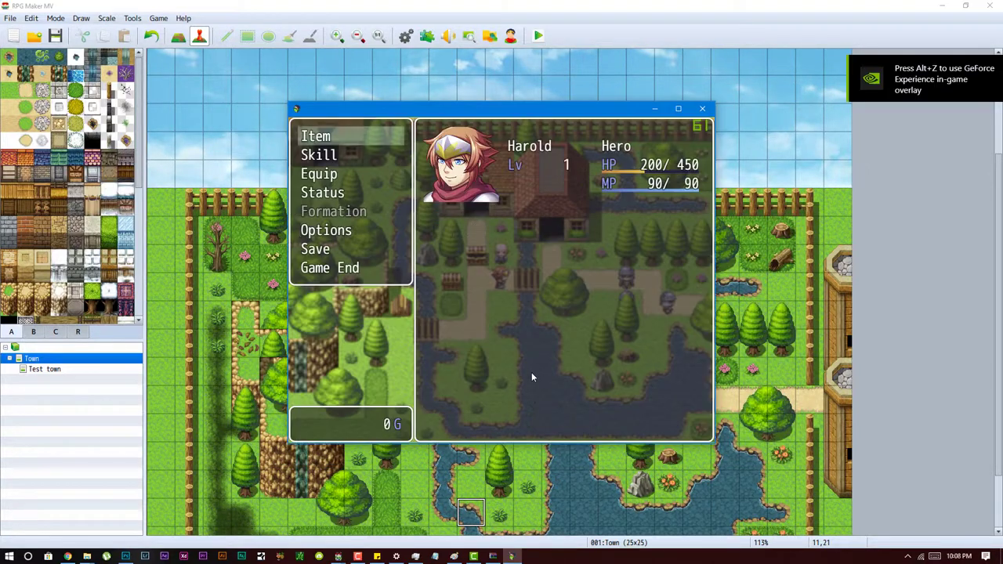
left_click(631, 295)
key("6")
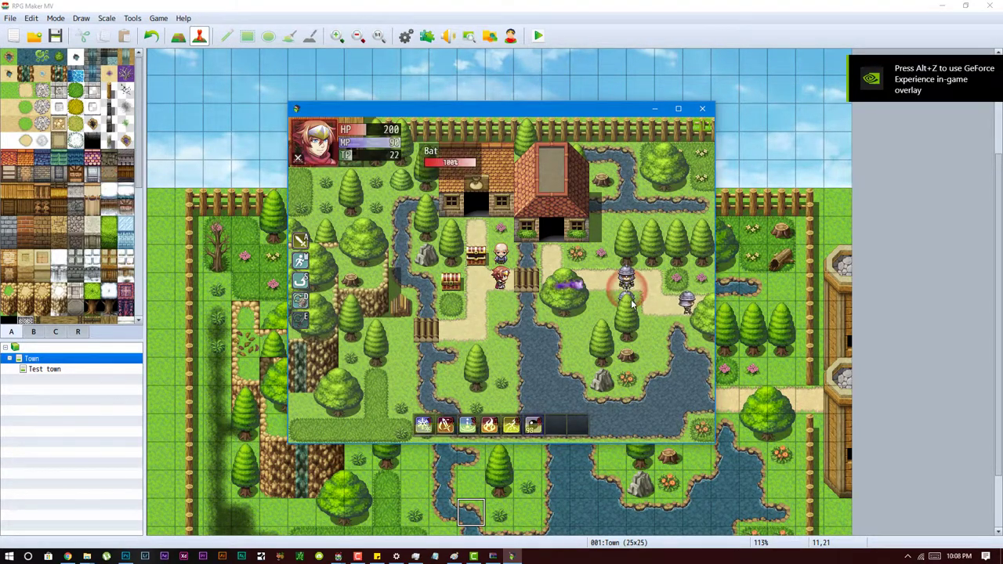
key("6")
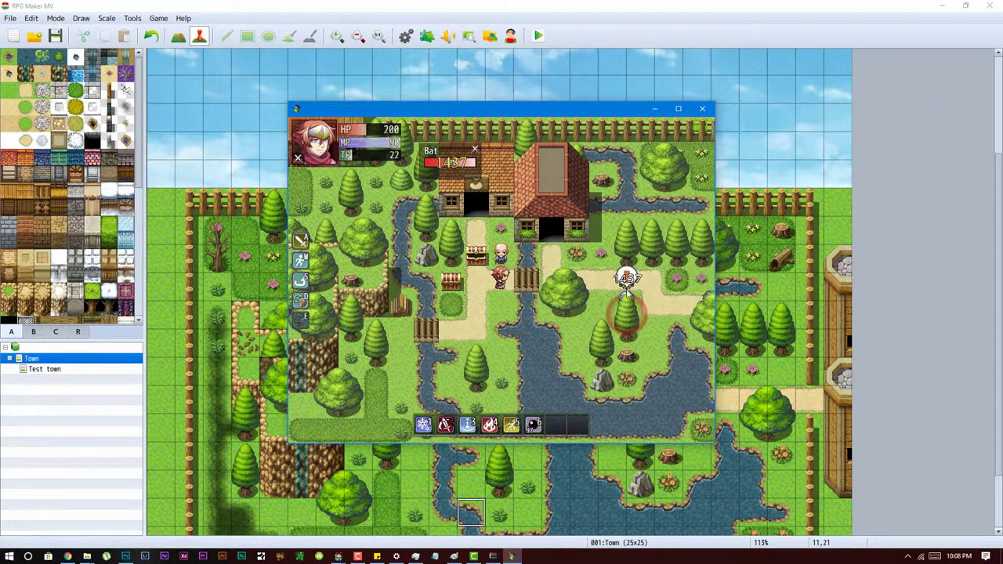
key("6")
key("6")
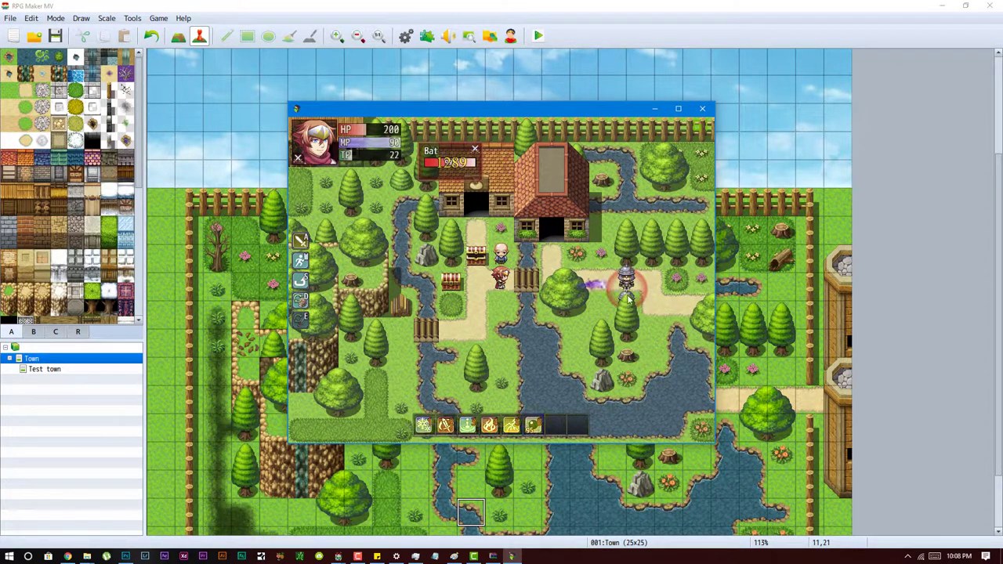
left_click(608, 288)
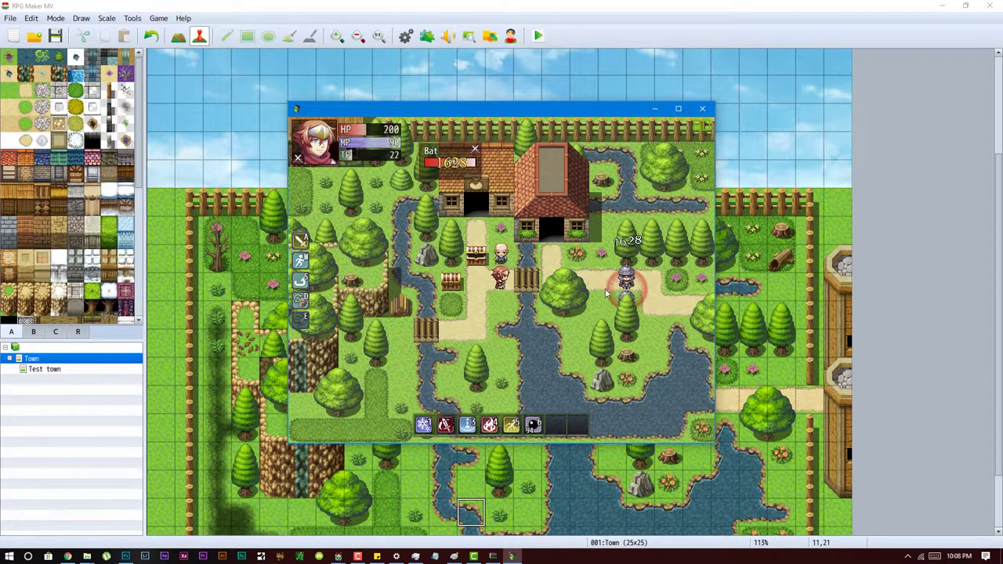
key("6")
key("6")
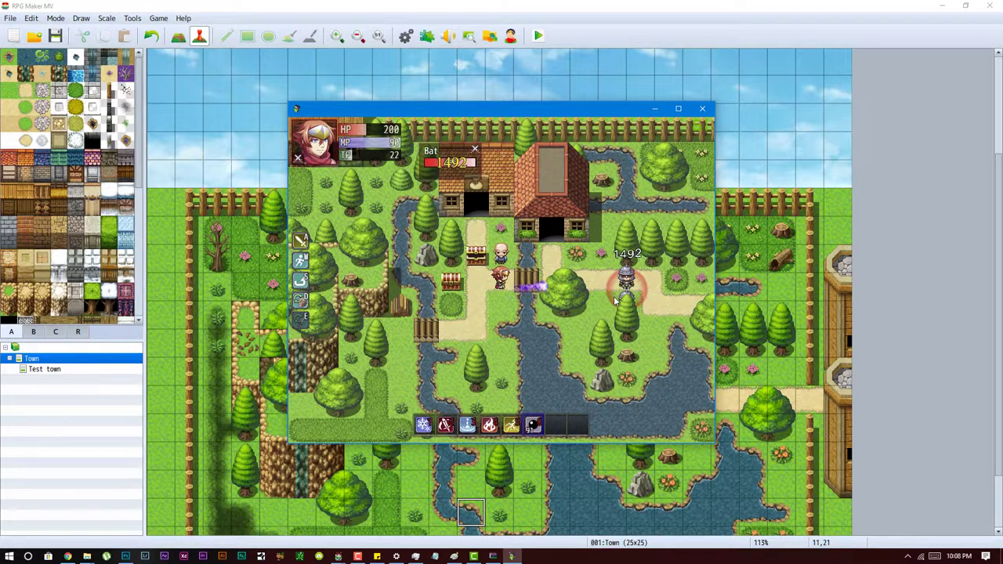
key("6")
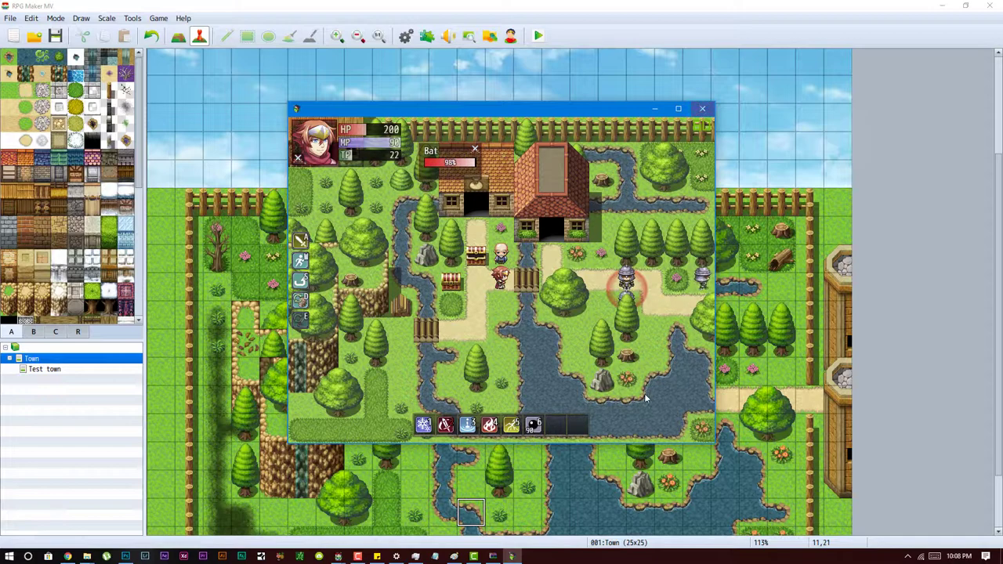
left_click(358, 556)
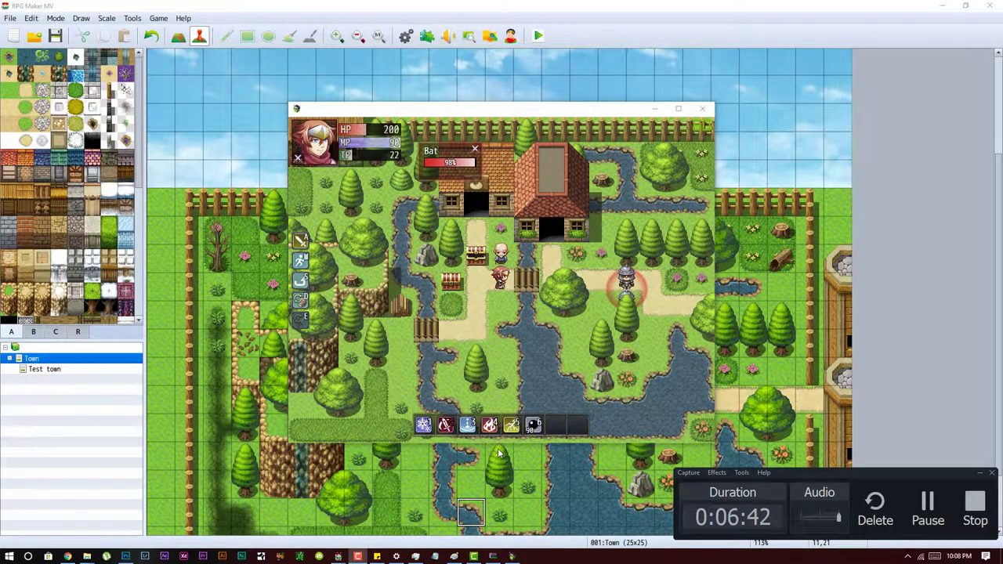